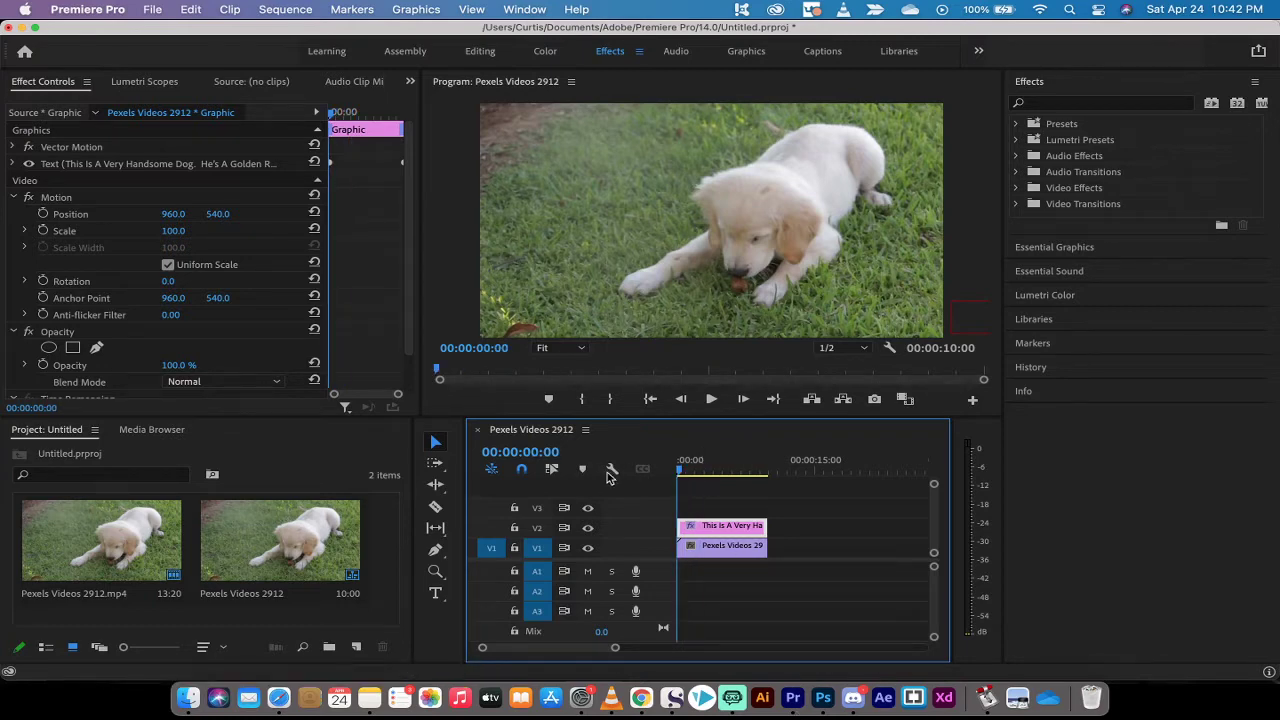
- Preview the old crawling caption, then delete its clip from V2
{"action": "key", "text": "space"}
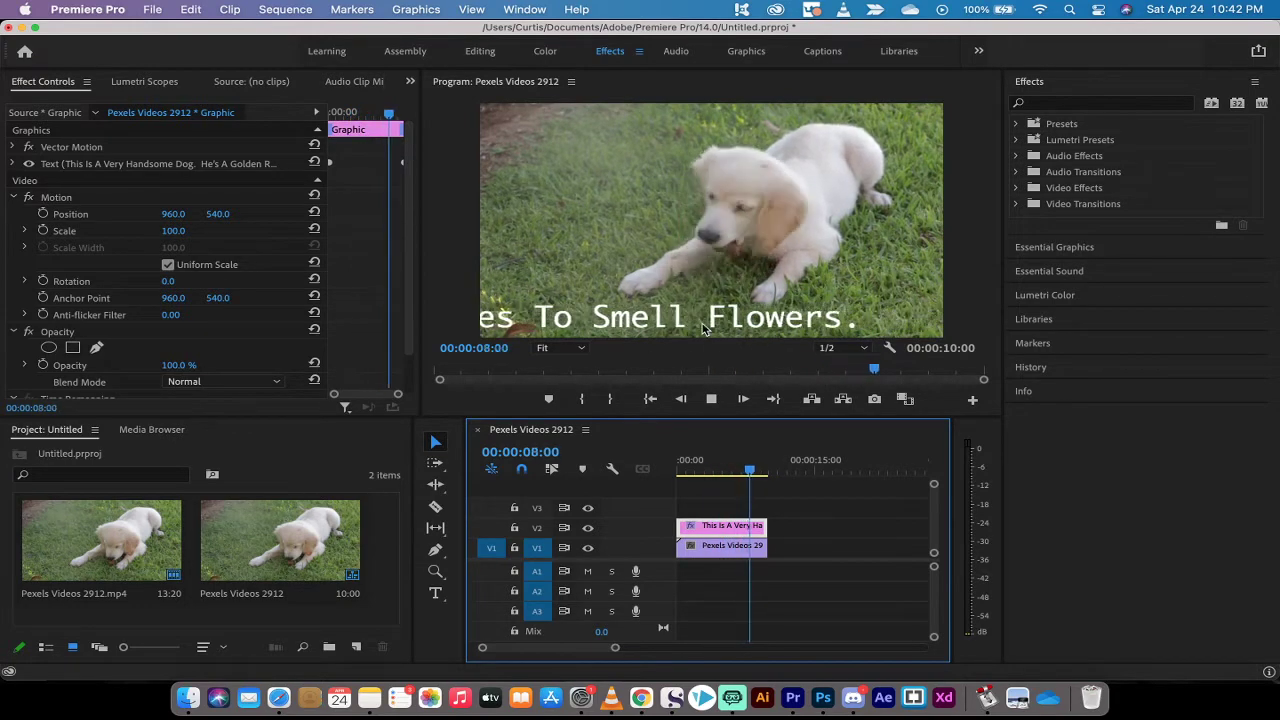
{"action": "key", "text": "space"}
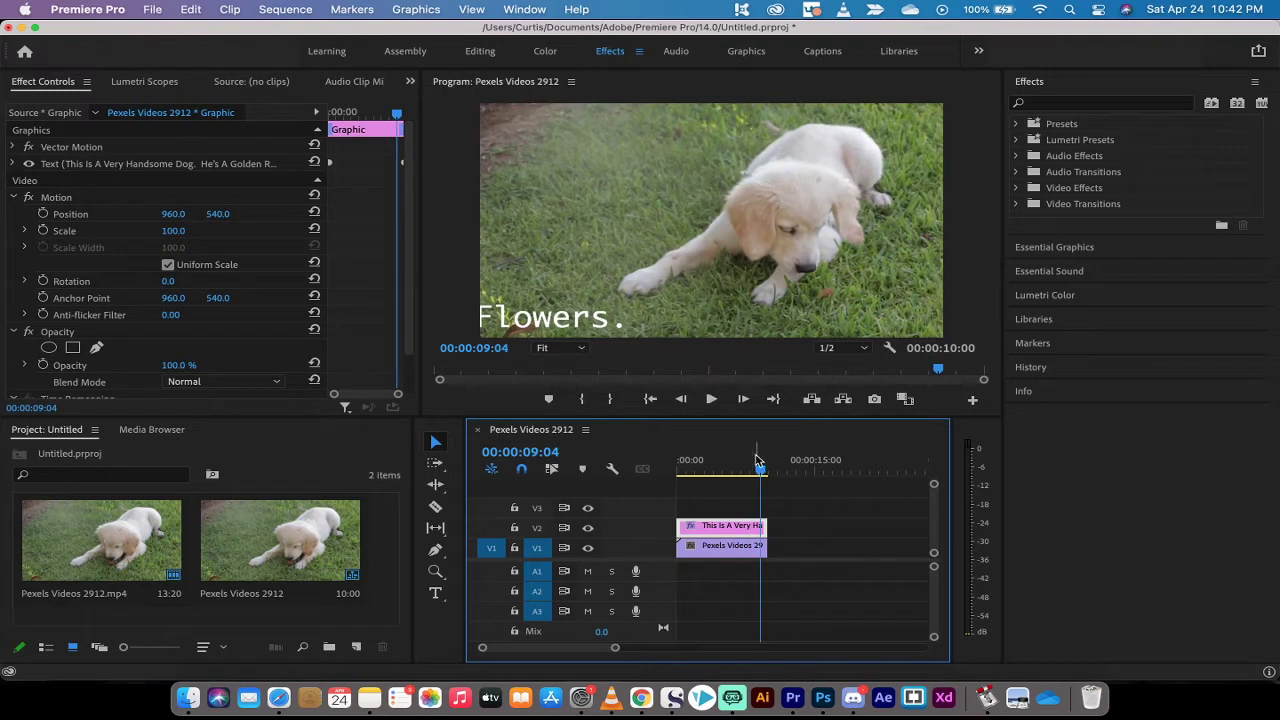
{"action": "left_click_drag", "start_coordinate": [760, 466], "coordinate": [607, 472]}
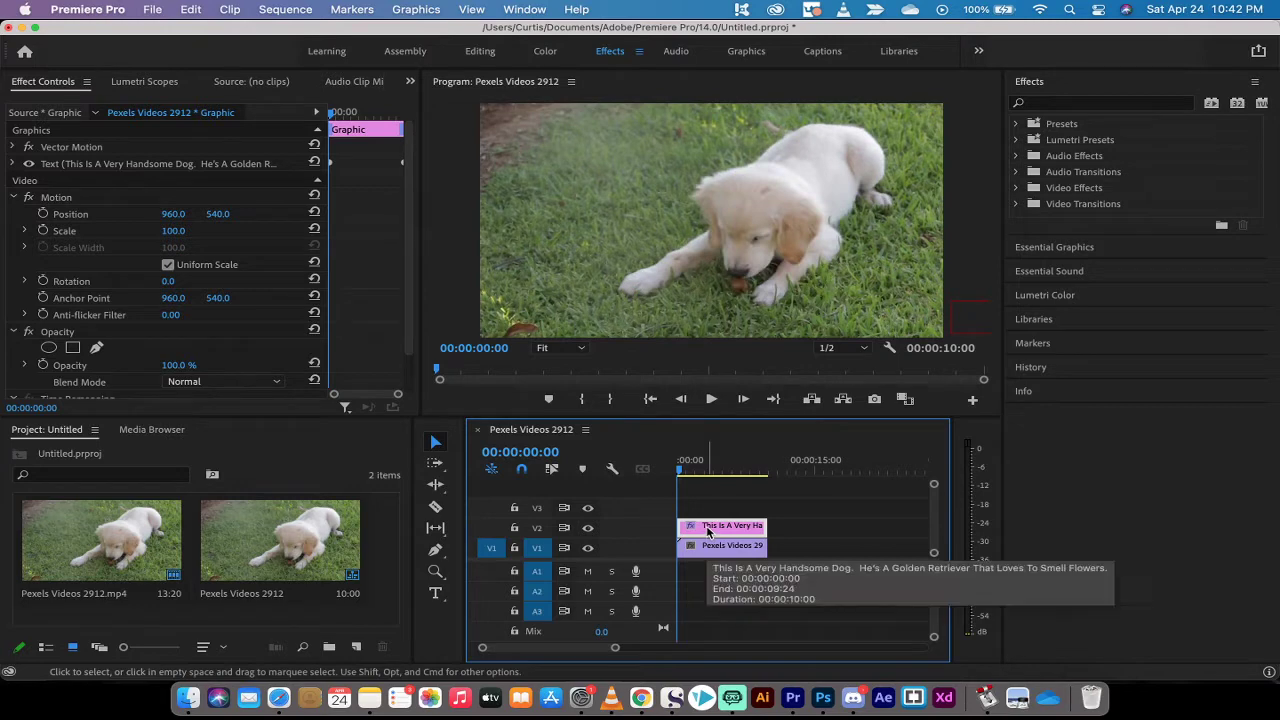
{"action": "key", "text": "Delete"}
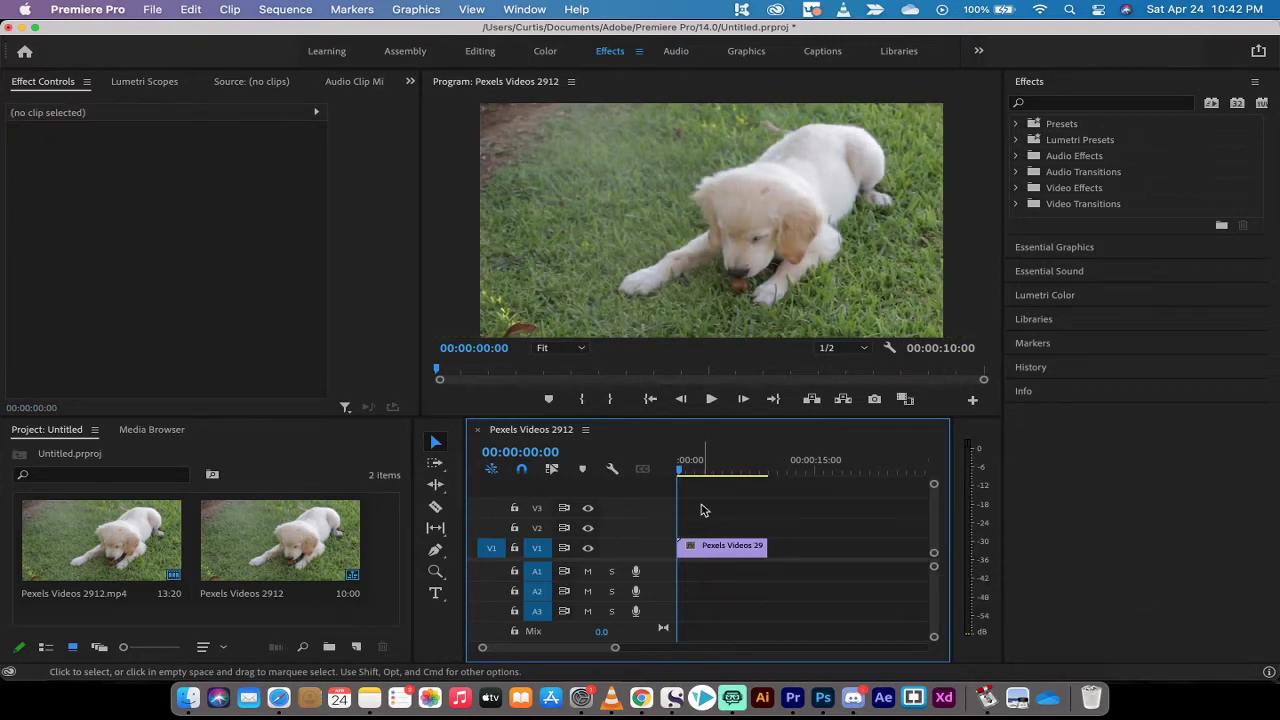
{"action": "left_click_drag", "start_coordinate": [702, 468], "coordinate": [667, 471]}
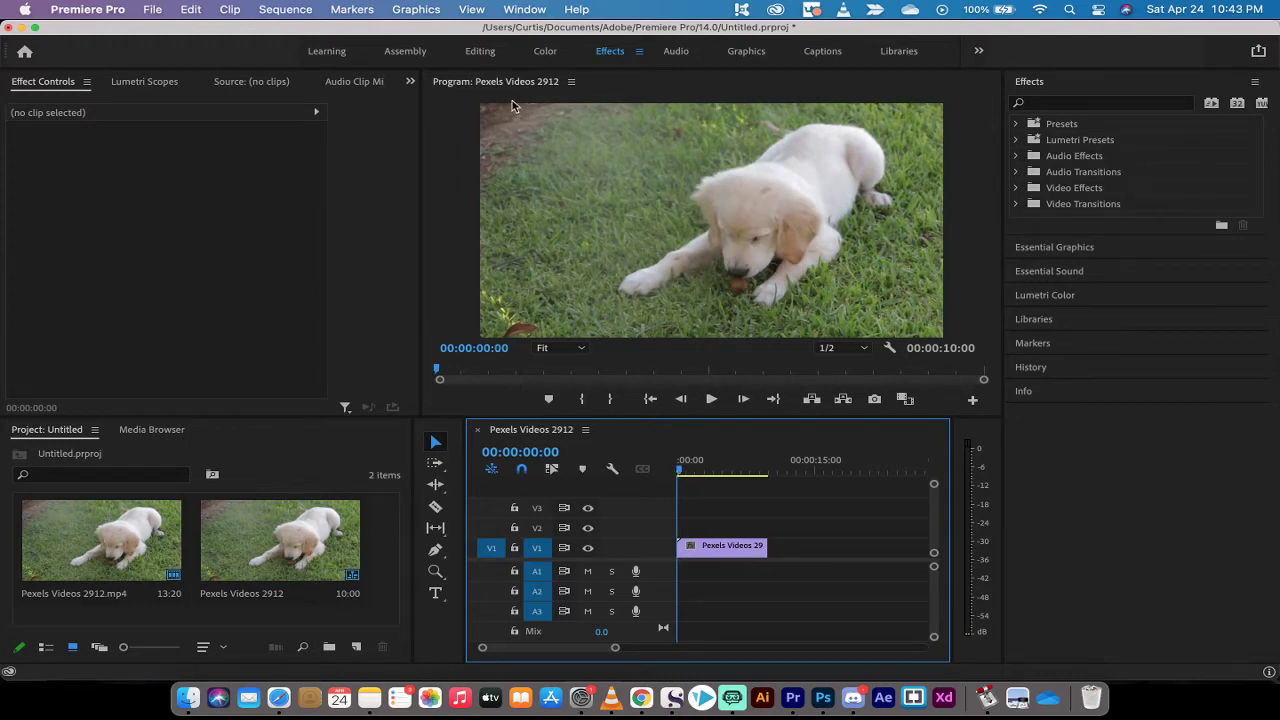
- In the Editing workspace, add an empty text box over the footage and fetch the caption text from Scrivener
{"action": "left_click", "coordinate": [482, 52]}
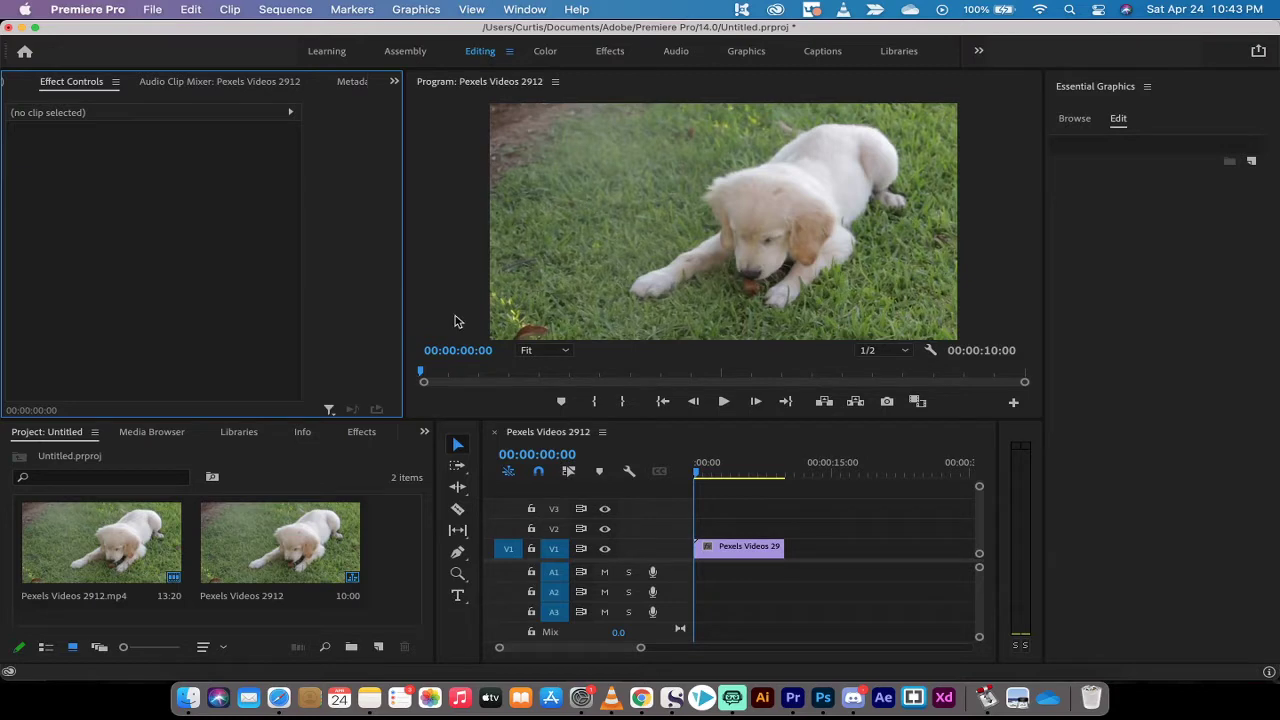
{"action": "left_click", "coordinate": [458, 597]}
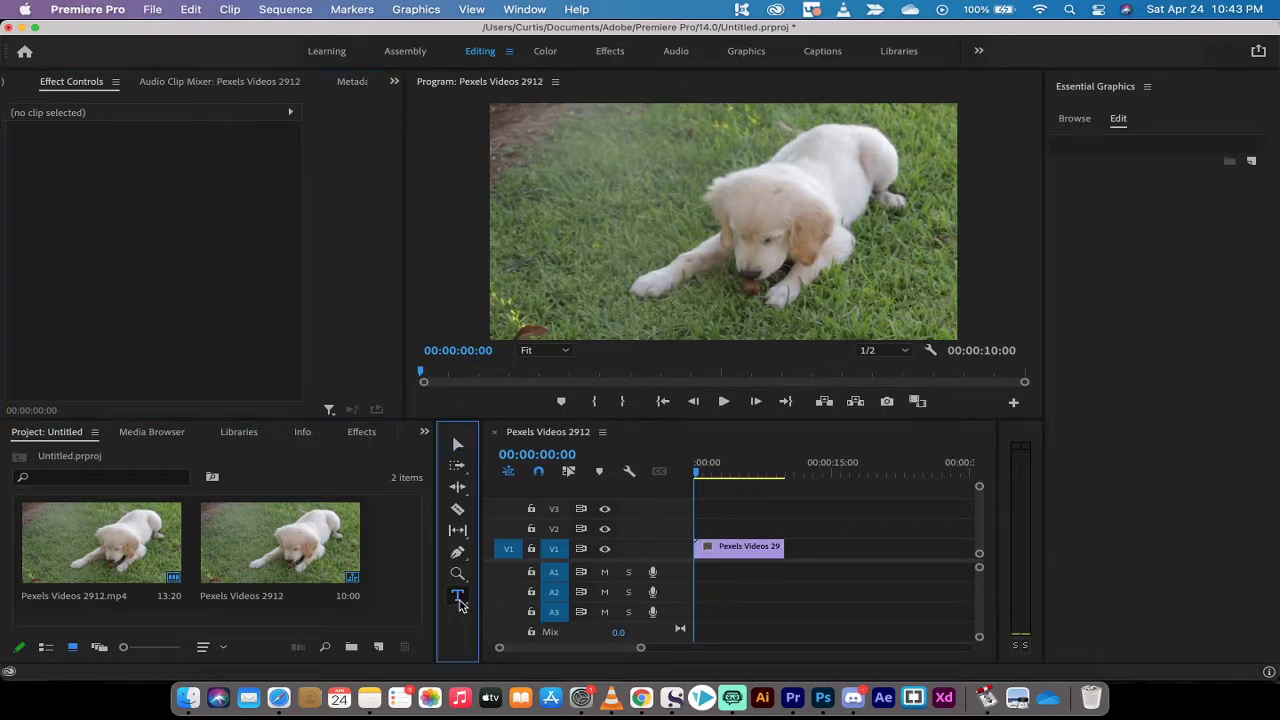
{"action": "left_click", "coordinate": [524, 311]}
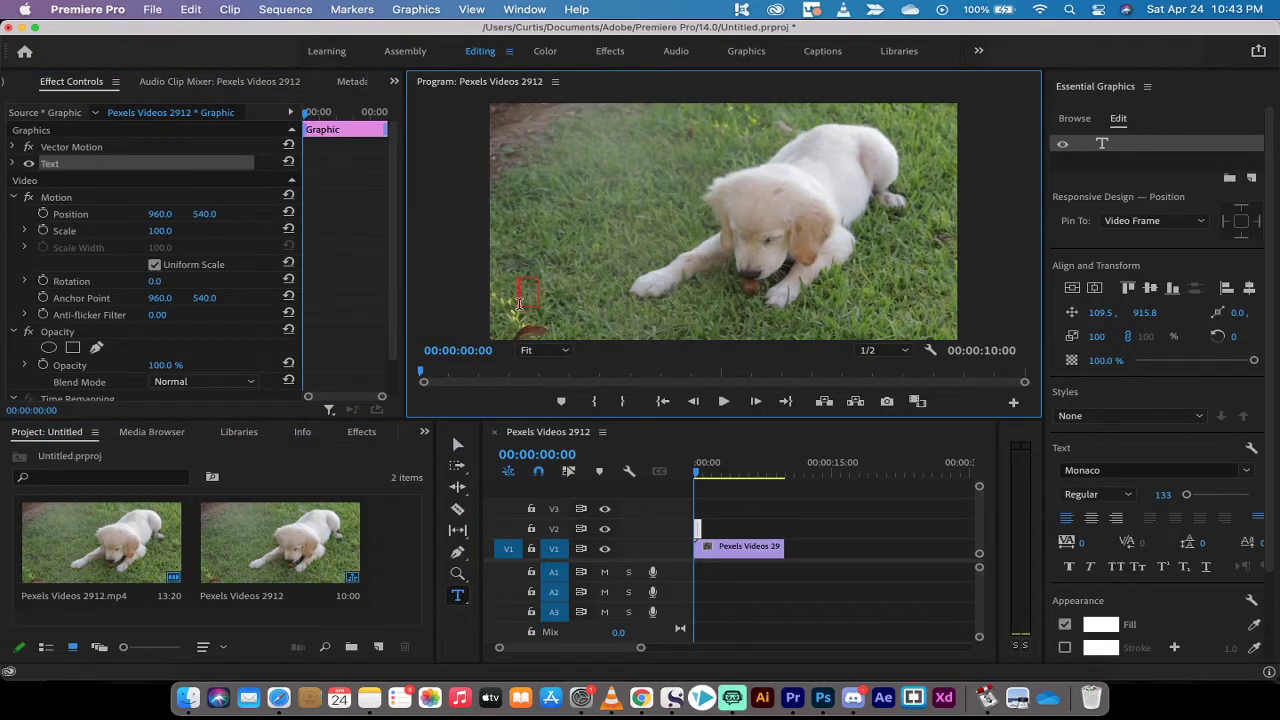
{"action": "left_click", "coordinate": [672, 698]}
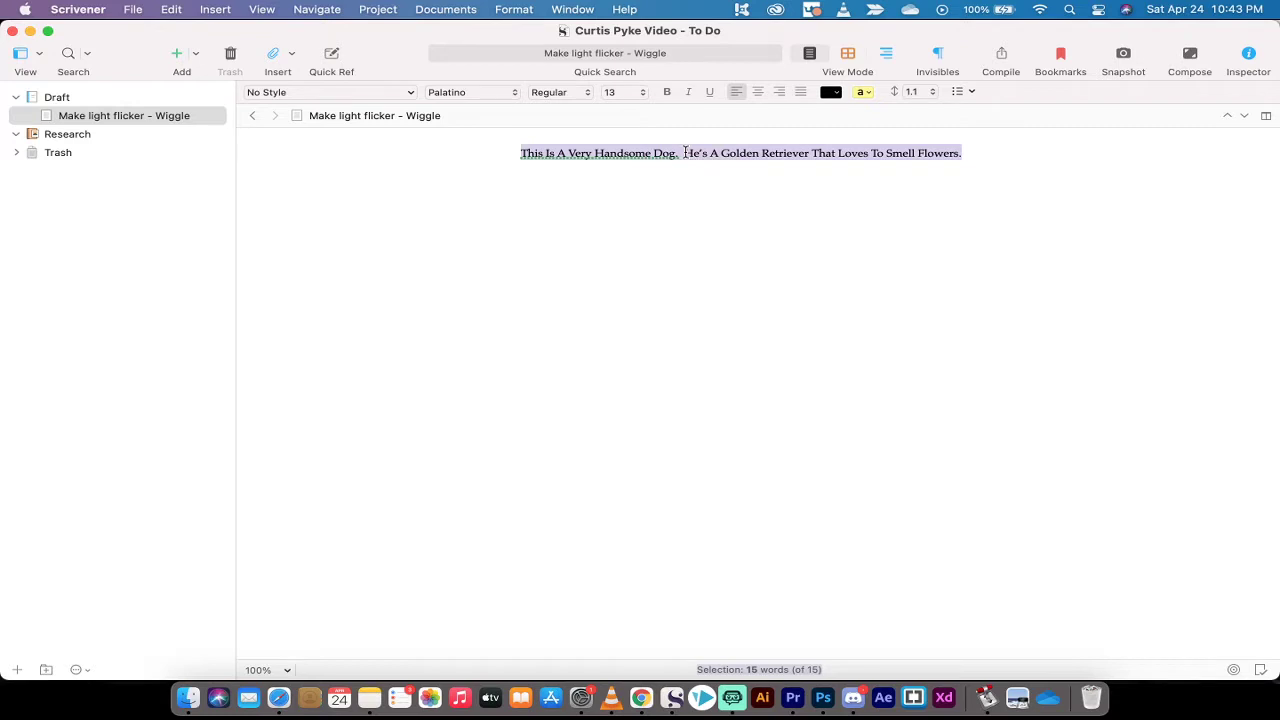
{"action": "key", "text": "super+Tab"}
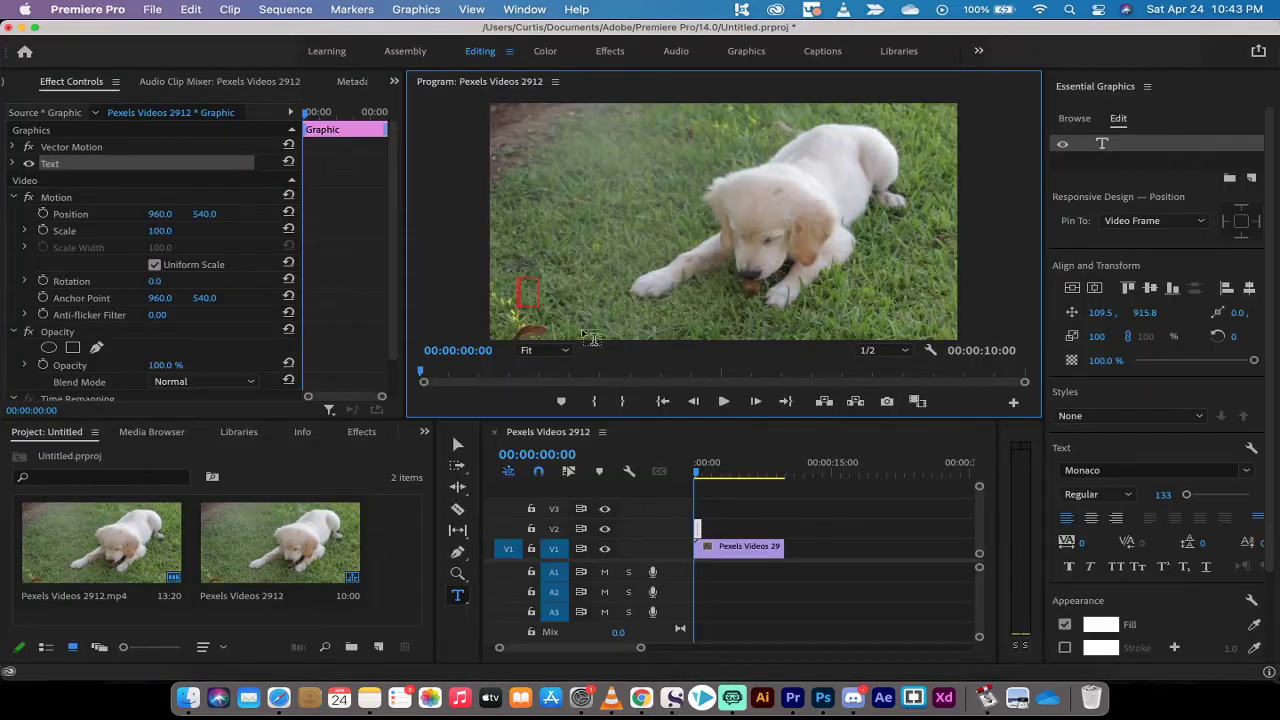
- Paste the 'This Is A Very Handsome Dog…' caption, drag it lower, and stretch the V2 clip to 6 seconds
{"action": "key", "text": "super+v"}
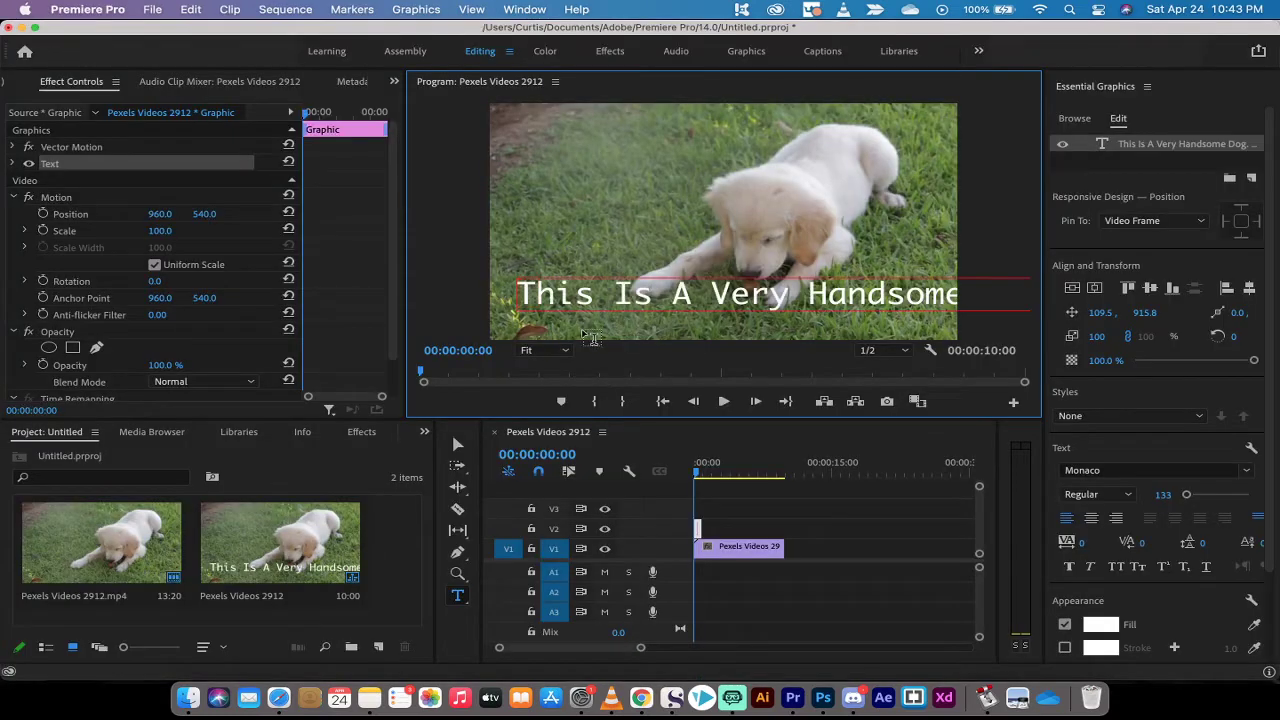
{"action": "left_click", "coordinate": [456, 445]}
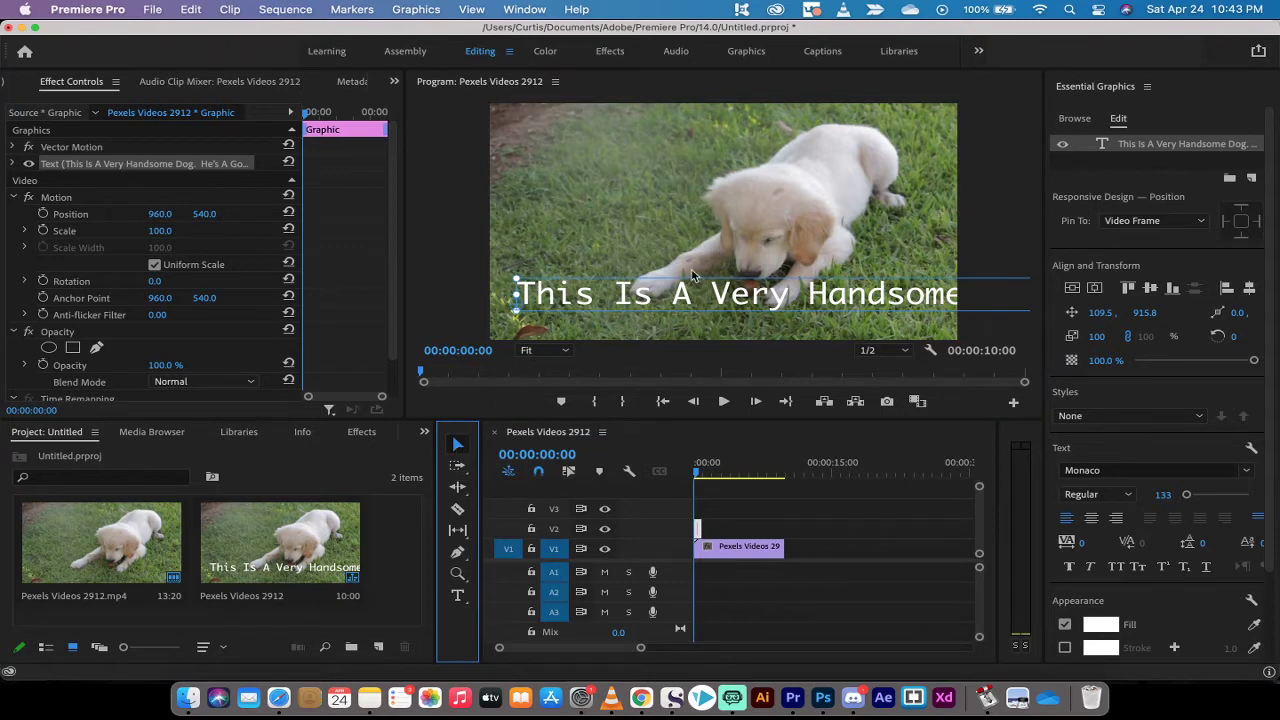
{"action": "left_click_drag", "start_coordinate": [687, 293], "coordinate": [683, 316]}
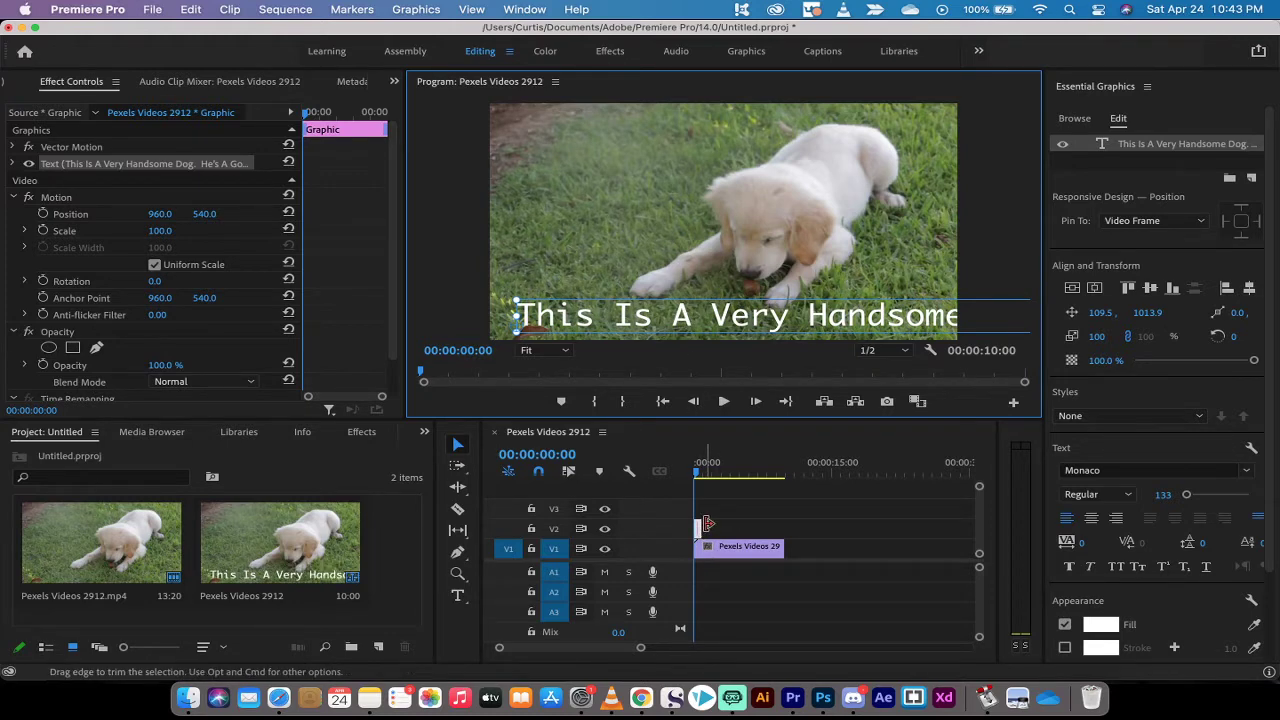
{"action": "left_click_drag", "start_coordinate": [707, 527], "coordinate": [783, 529]}
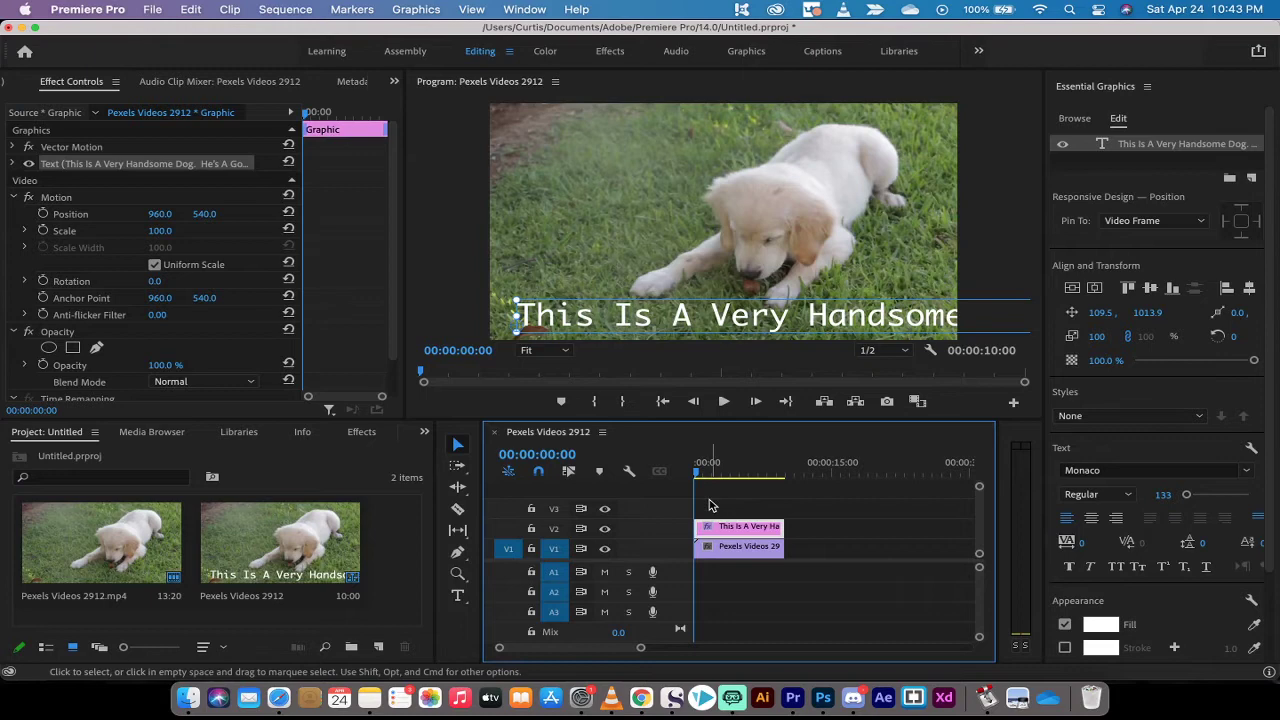
{"action": "mouse_move", "coordinate": [701, 481]}
{"action": "left_mouse_down"}
{"action": "mouse_move", "coordinate": [760, 477]}
{"action": "mouse_move", "coordinate": [695, 473]}
{"action": "left_mouse_up"}
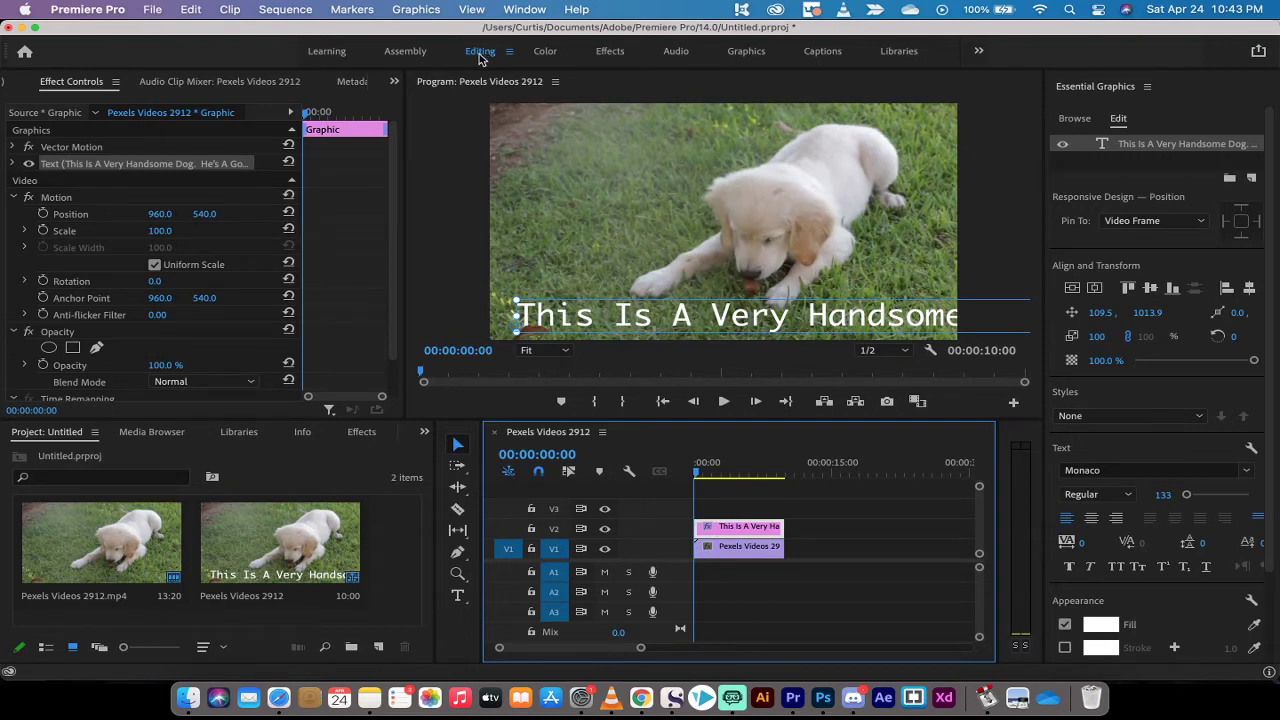
- Switch to the Graphics workspace and open the Essential Graphics panel from the Window menu
{"action": "left_click", "coordinate": [745, 51]}
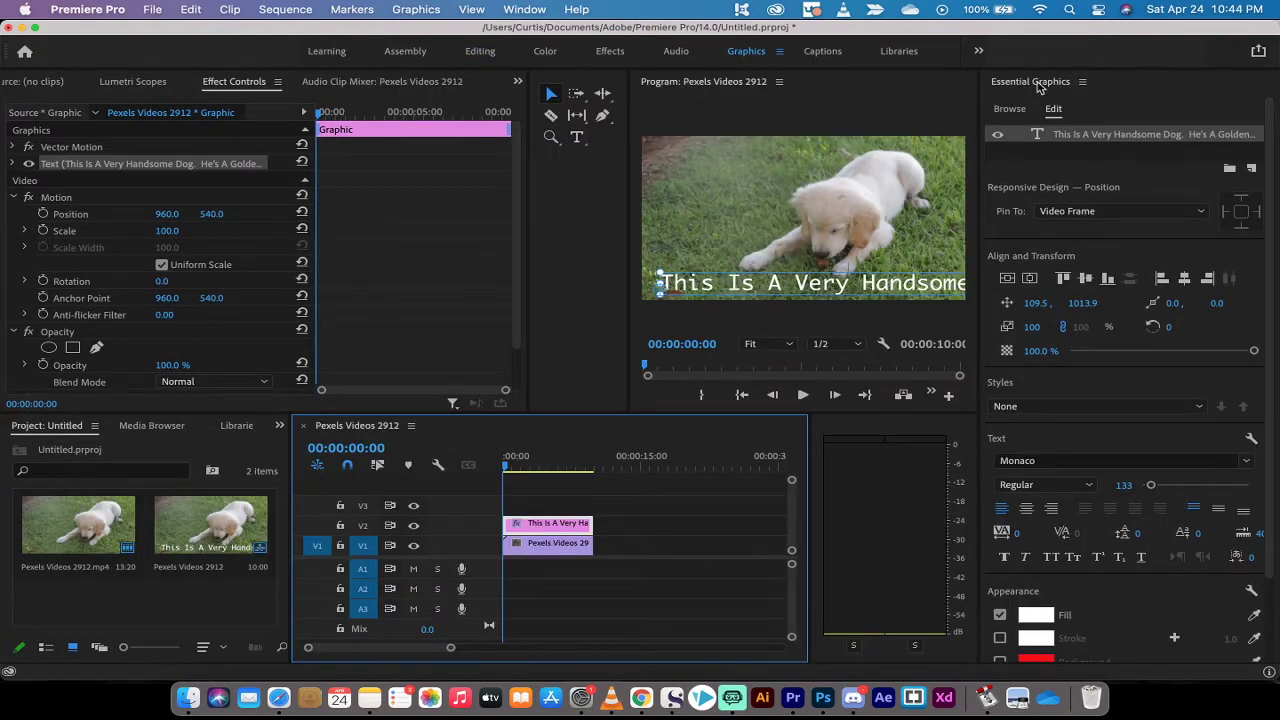
{"action": "left_click", "coordinate": [527, 9]}
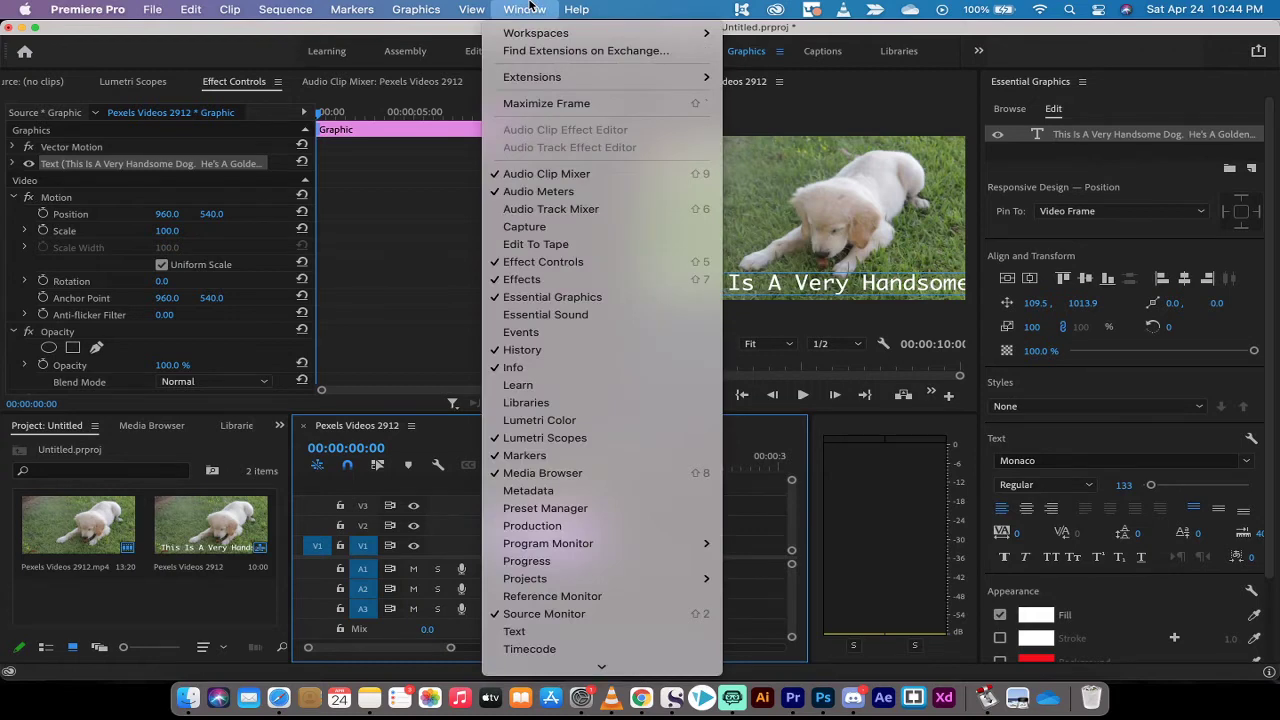
{"action": "left_click", "coordinate": [527, 9]}
{"action": "left_click", "coordinate": [527, 9]}
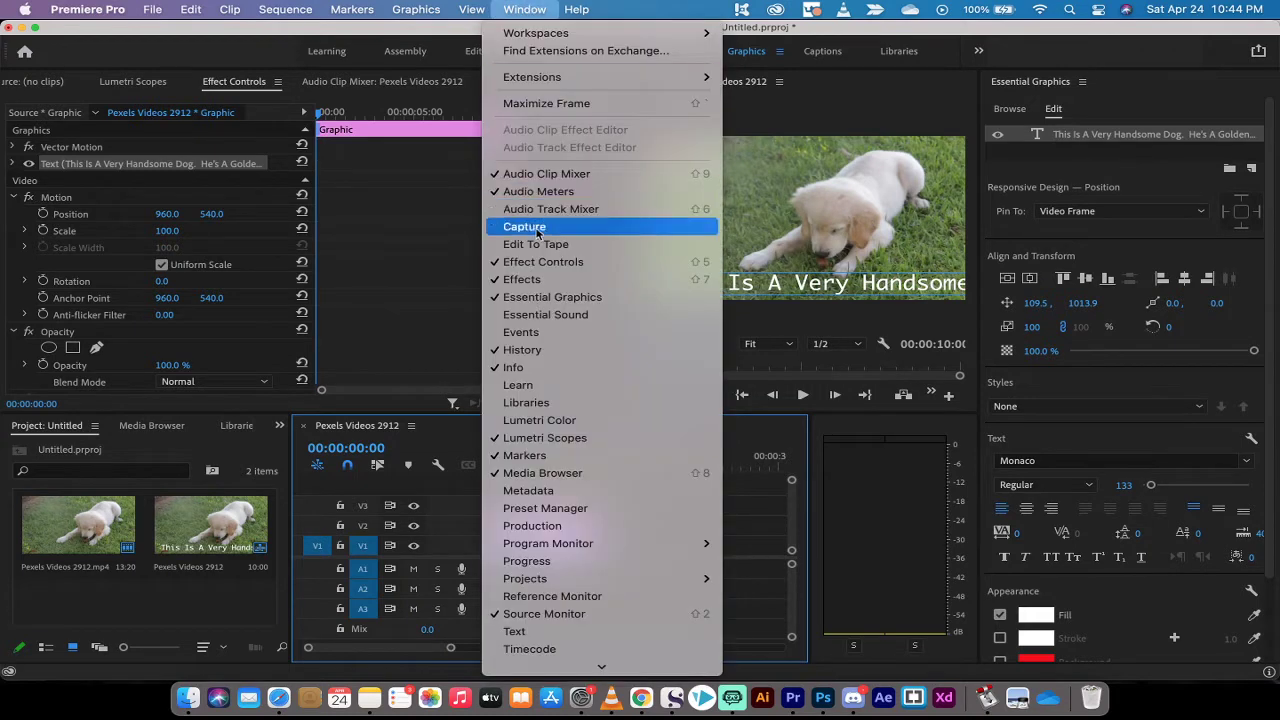
{"action": "left_click", "coordinate": [535, 296]}
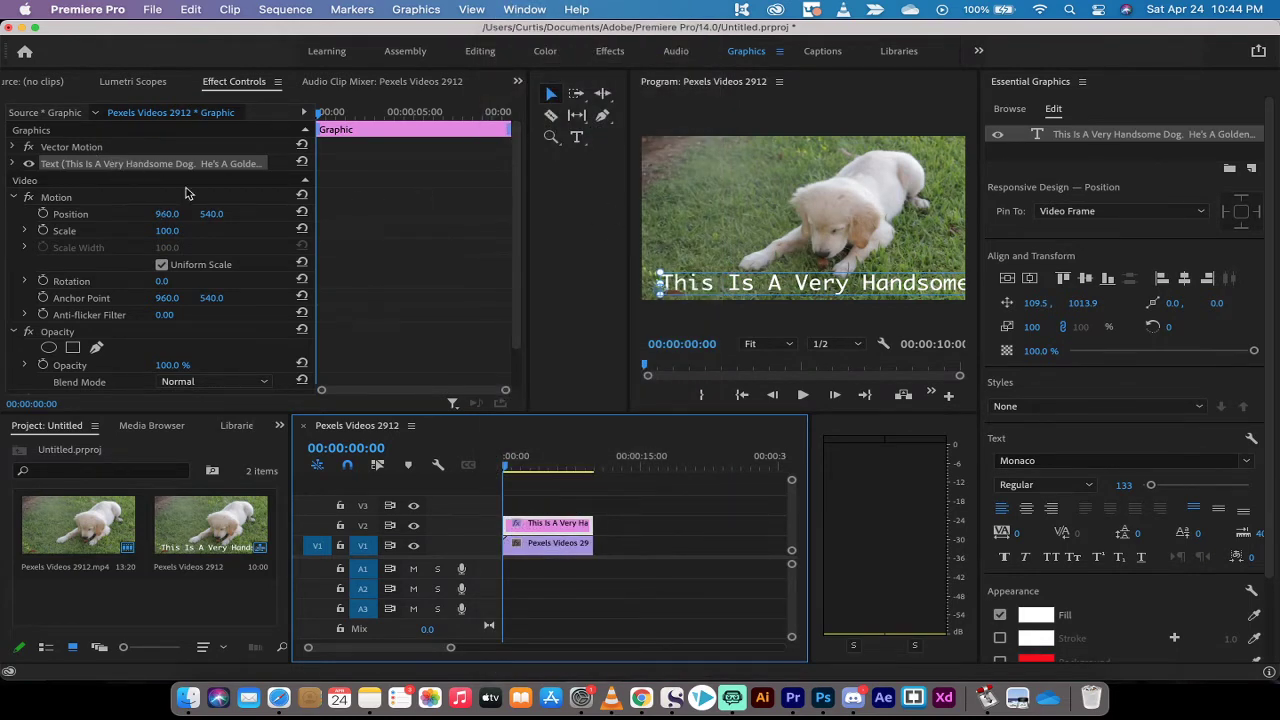
- Select the caption's text layer and confirm its Monaco font and white fill
{"action": "left_click", "coordinate": [1093, 137]}
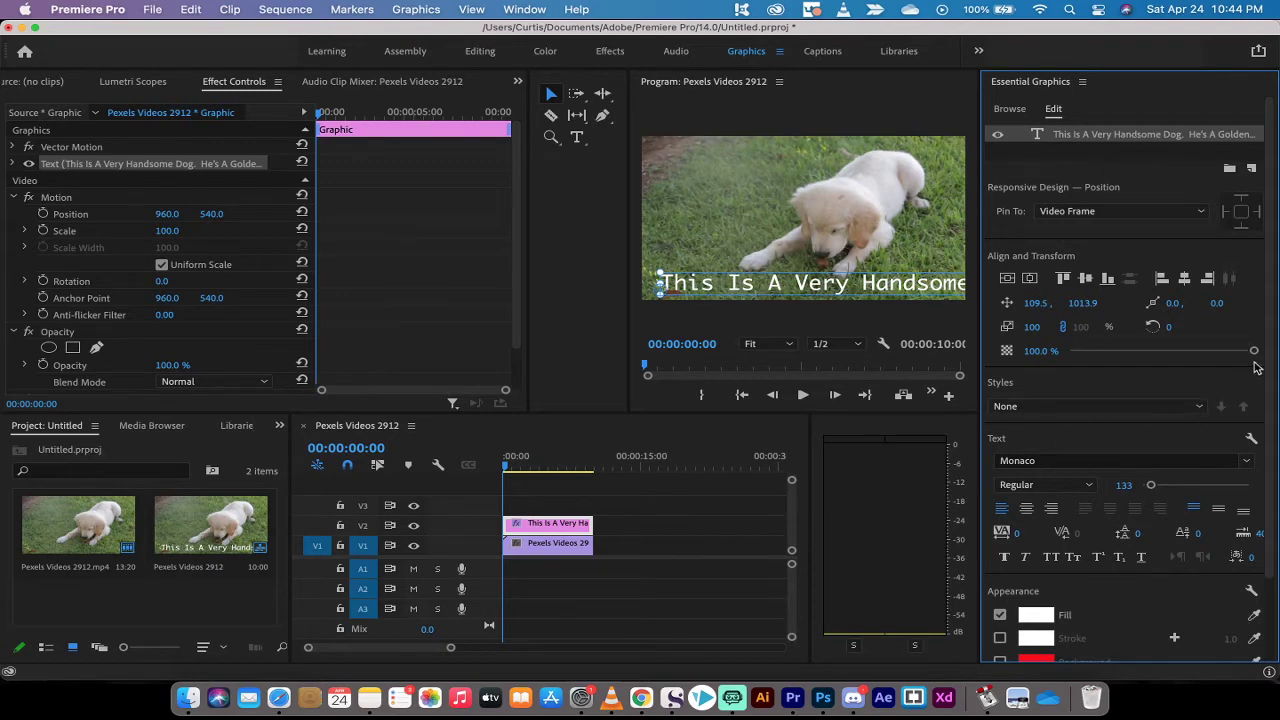
{"action": "mouse_move", "coordinate": [1273, 353]}
{"action": "left_click_drag", "start_coordinate": [1273, 353], "coordinate": [1268, 452]}
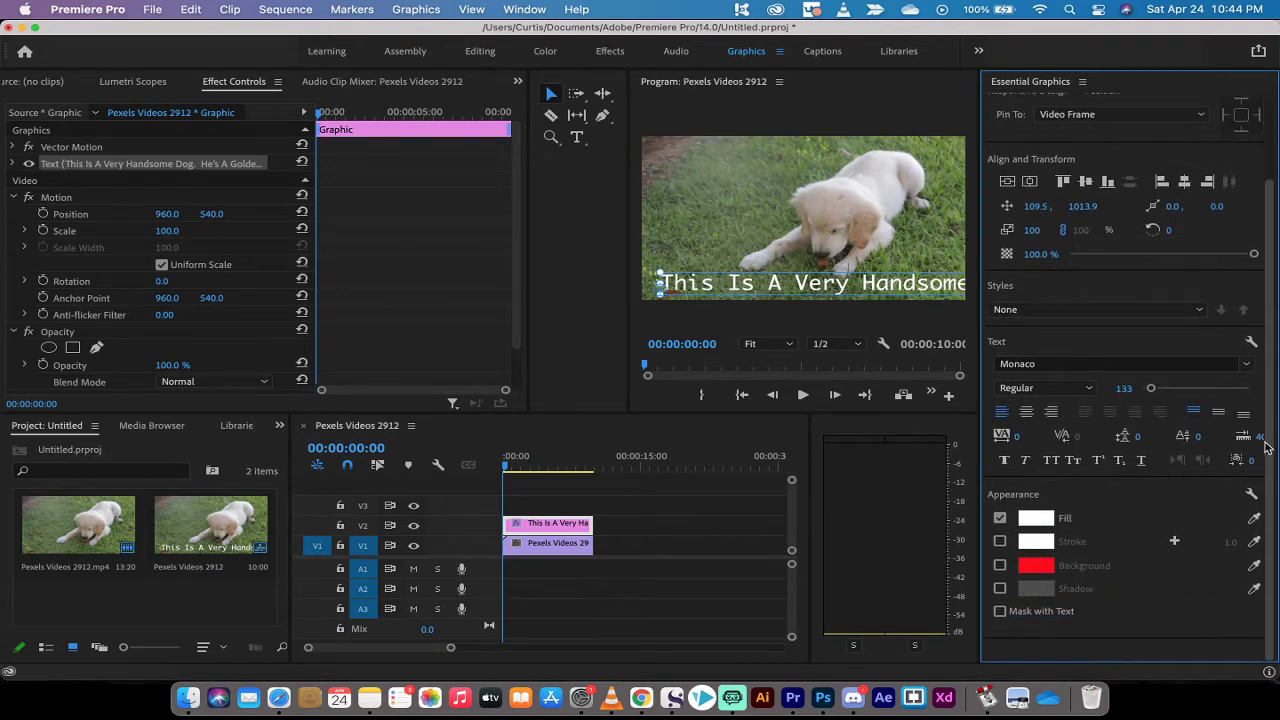
{"action": "left_click", "coordinate": [1248, 367]}
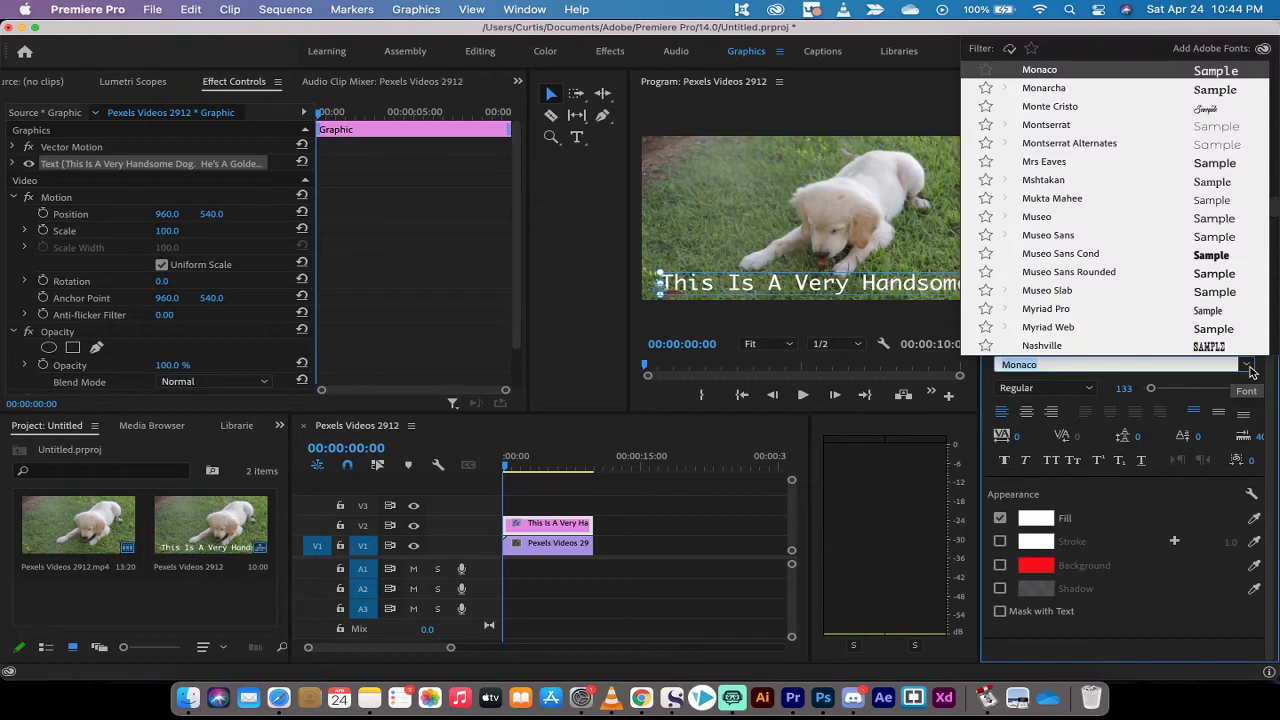
{"action": "left_click", "coordinate": [1250, 370]}
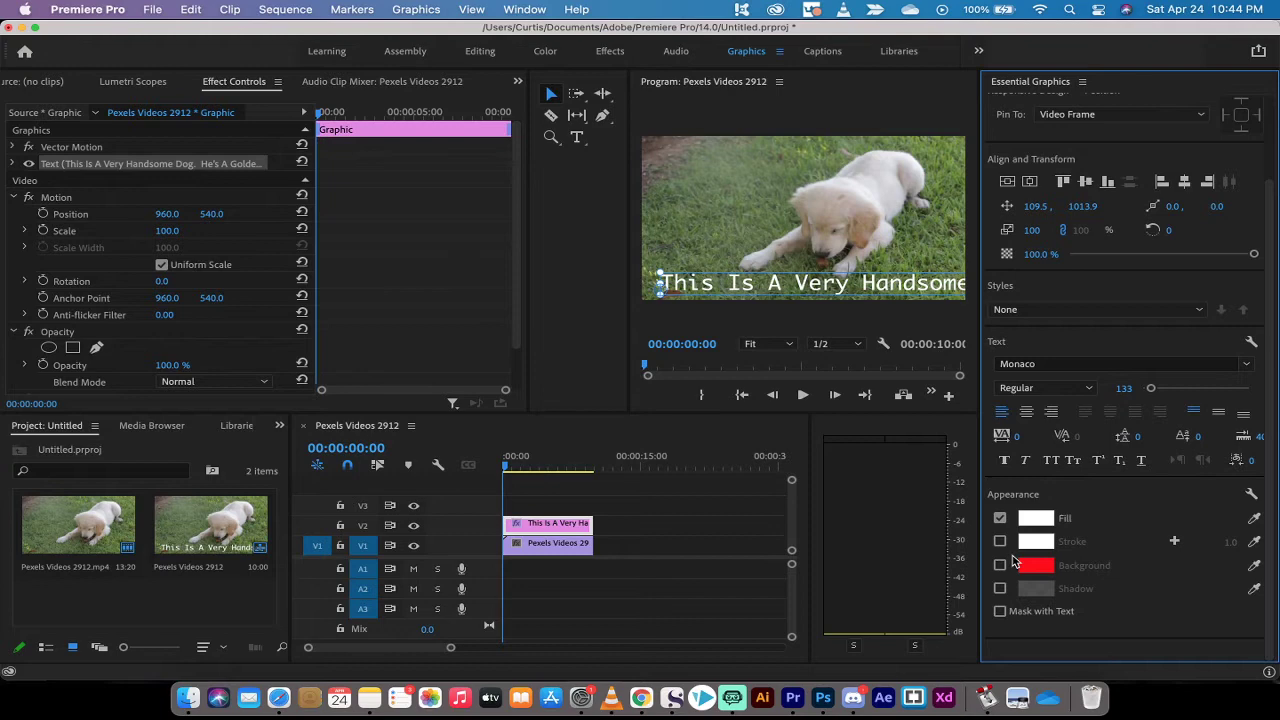
{"action": "scroll", "coordinate": [1273, 473], "scroll_direction": "up", "scroll_amount": 3}
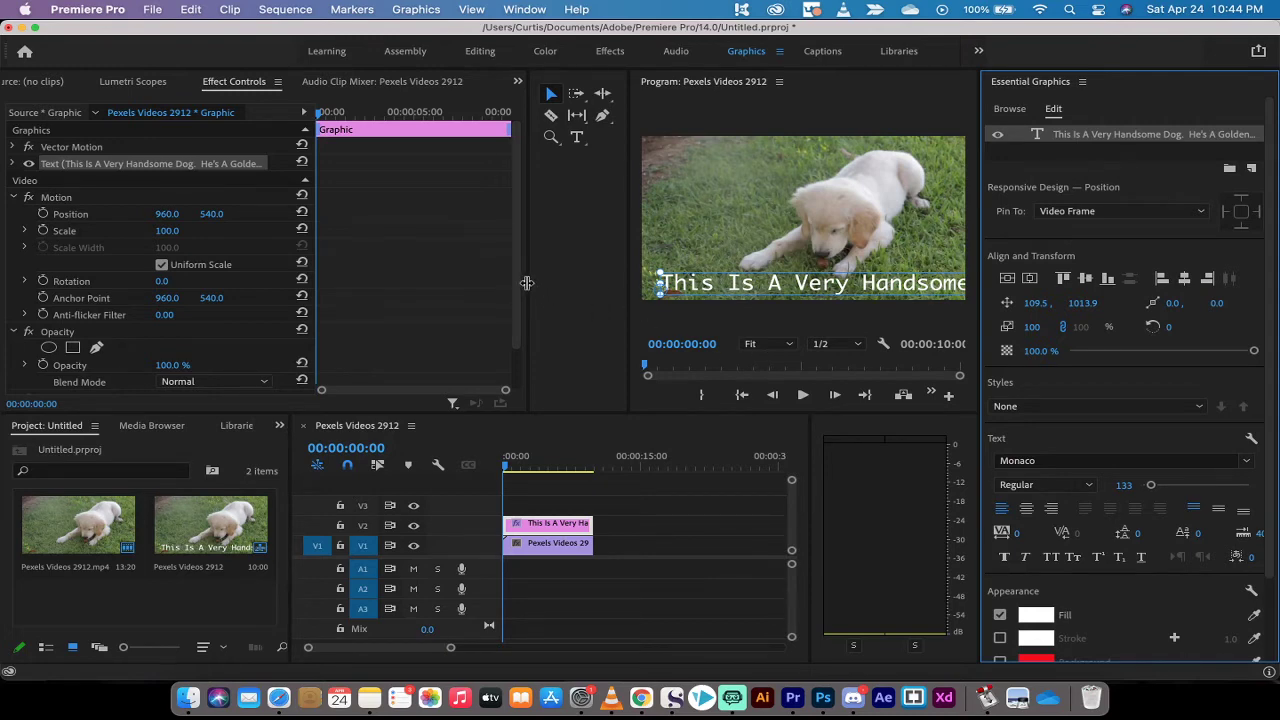
- Widen the Program monitor and set its zoom from Fit to 25%
{"action": "left_click_drag", "start_coordinate": [527, 283], "coordinate": [457, 293]}
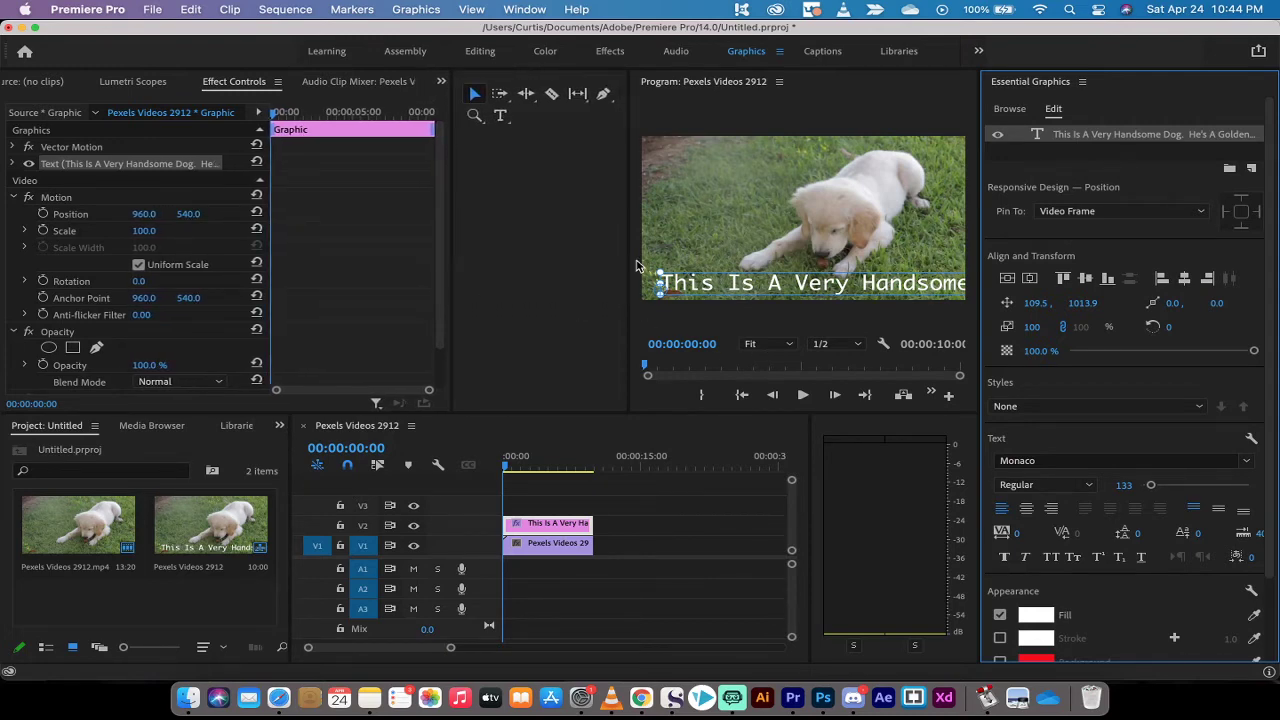
{"action": "left_click_drag", "start_coordinate": [632, 265], "coordinate": [500, 272]}
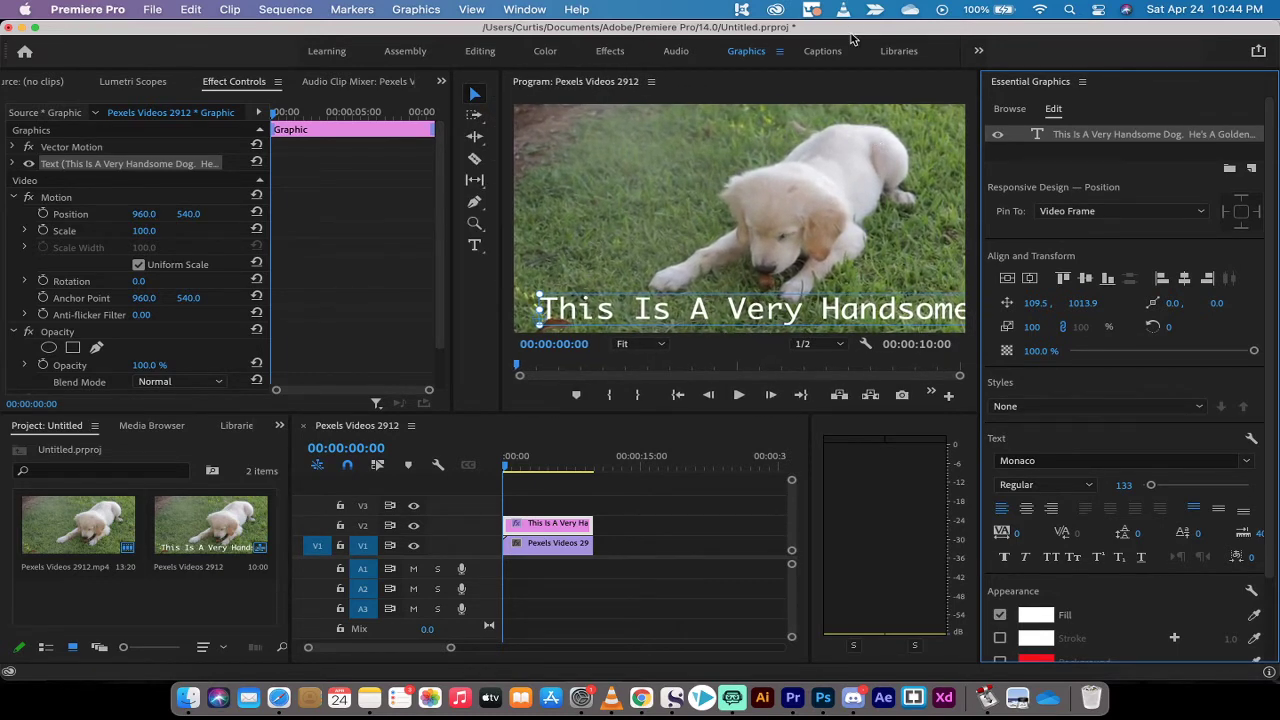
{"action": "left_click", "coordinate": [632, 349]}
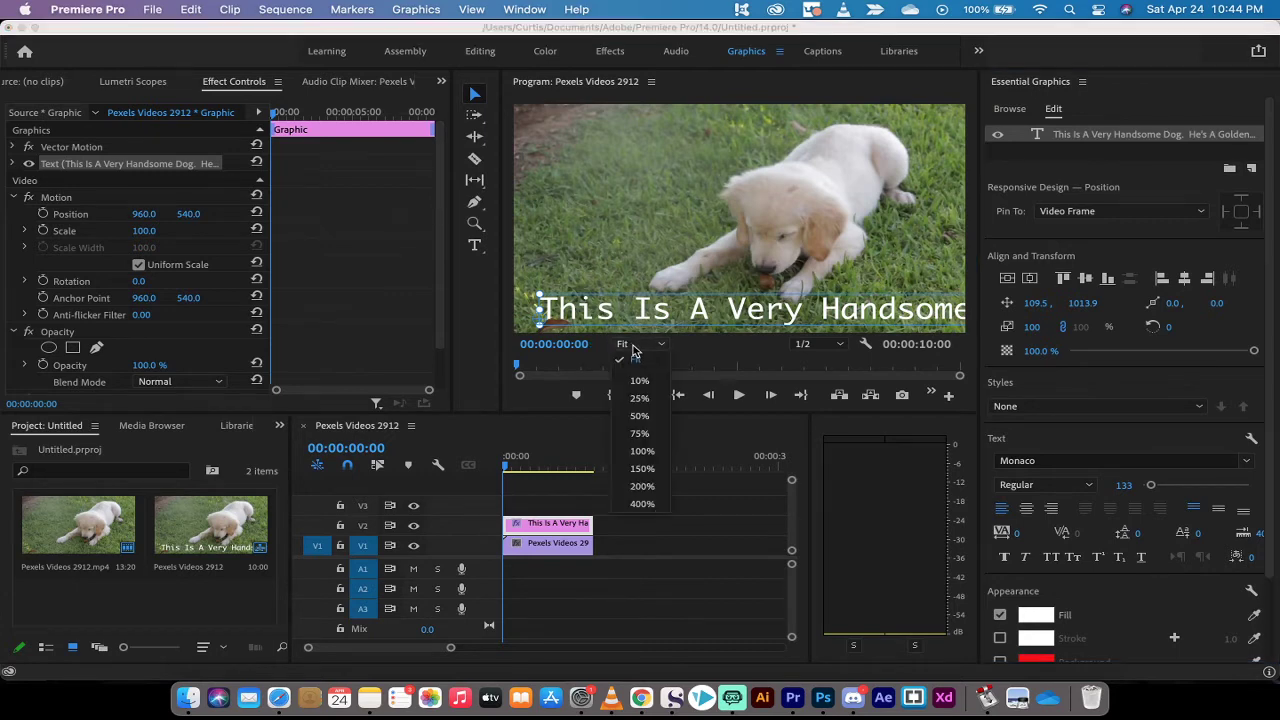
{"action": "left_click", "coordinate": [638, 398]}
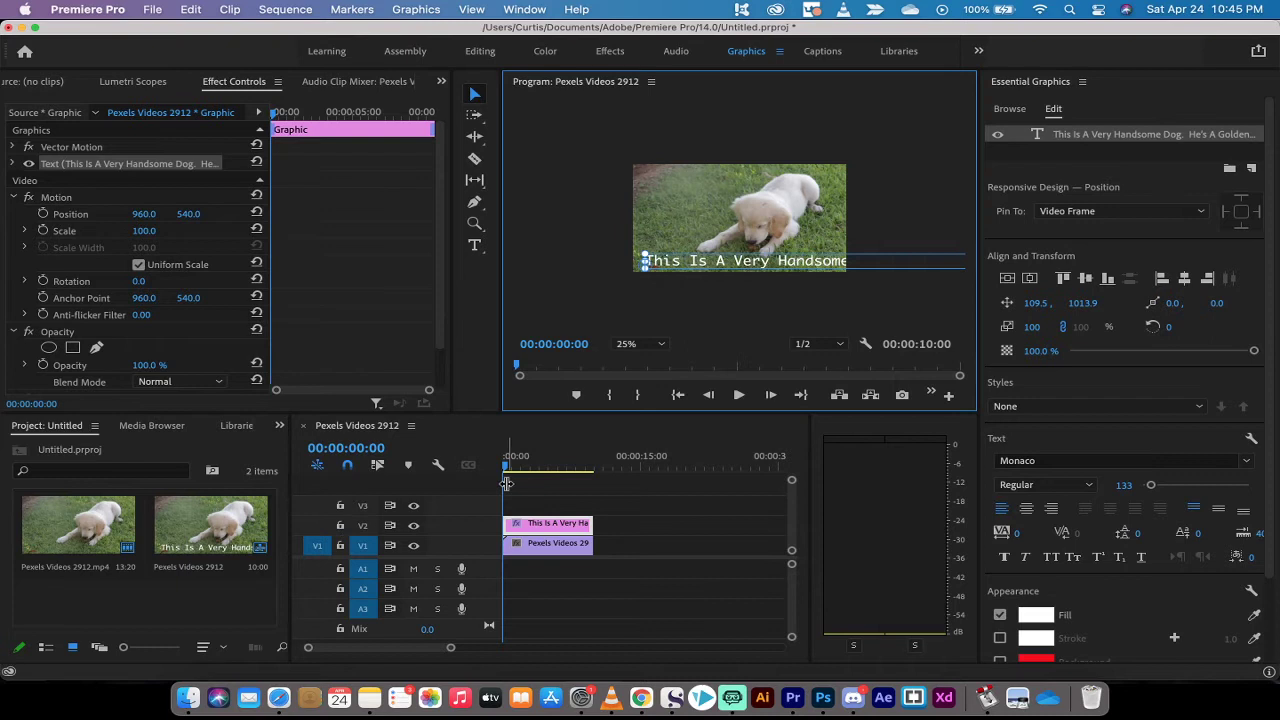
- At 00:00, expand the caption's Transform properties and enable the Position stopwatch
{"action": "left_click_drag", "start_coordinate": [514, 474], "coordinate": [502, 470]}
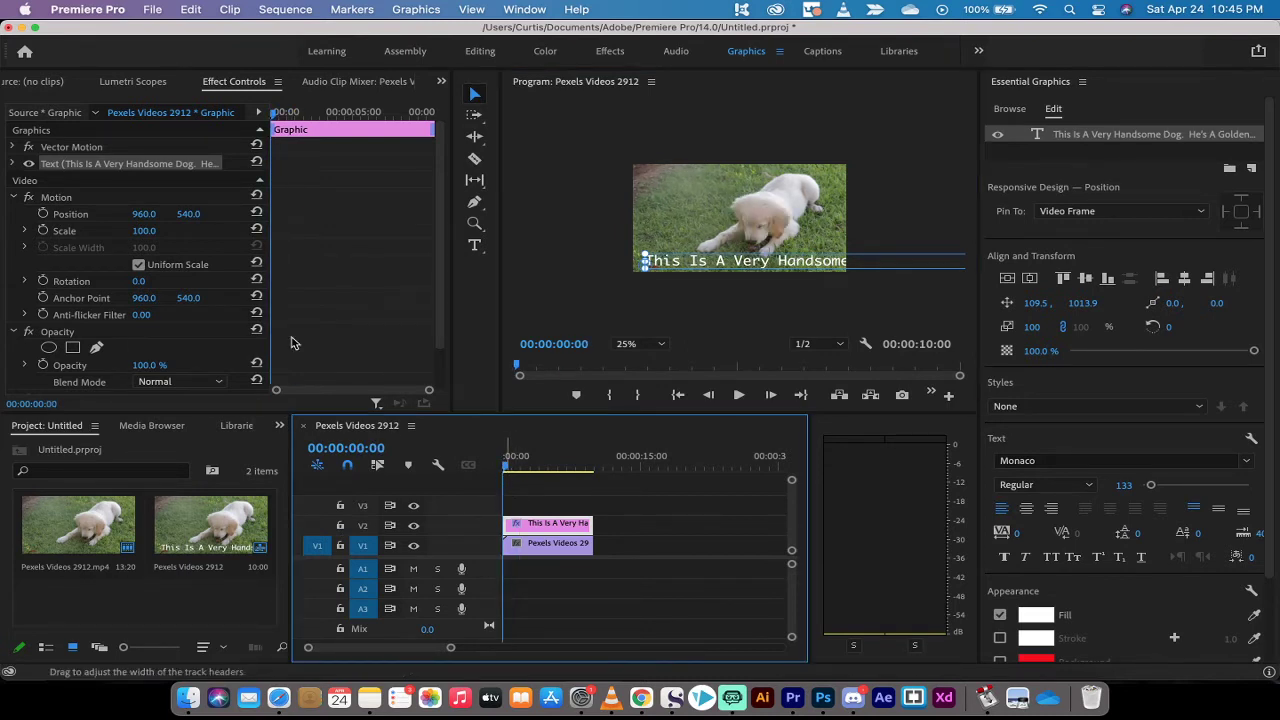
{"action": "left_click", "coordinate": [222, 81]}
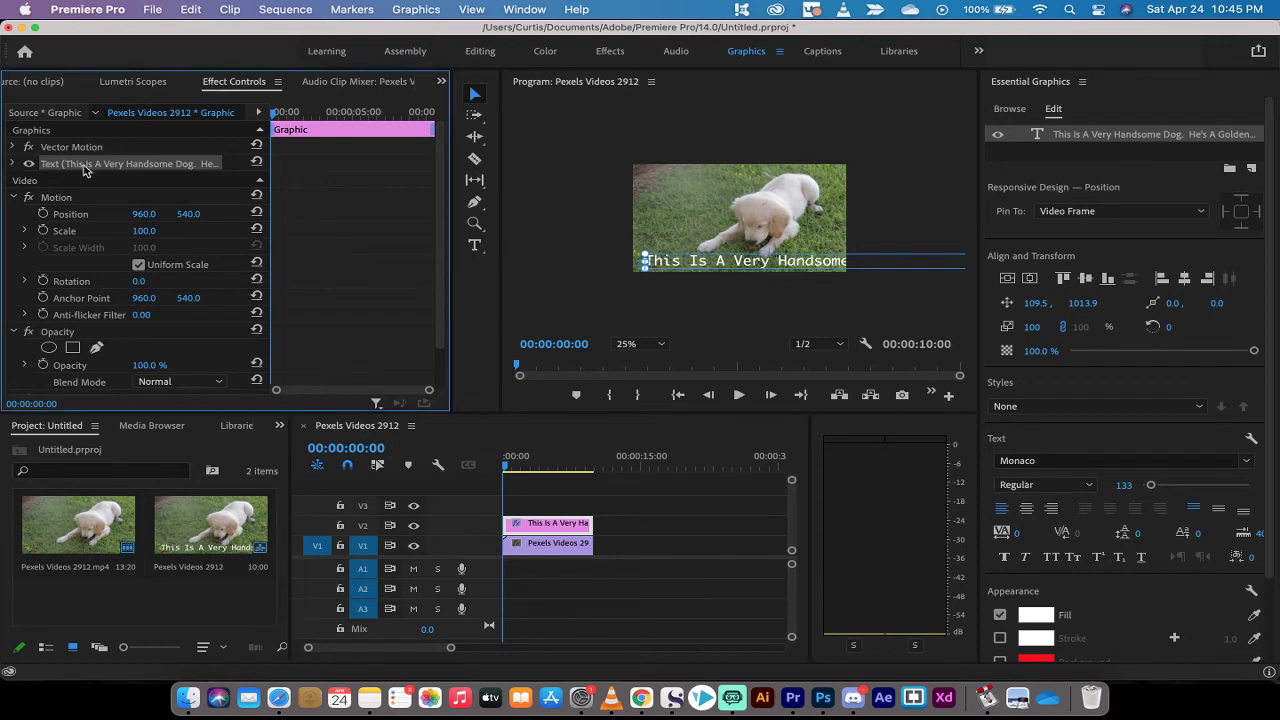
{"action": "left_click", "coordinate": [13, 164]}
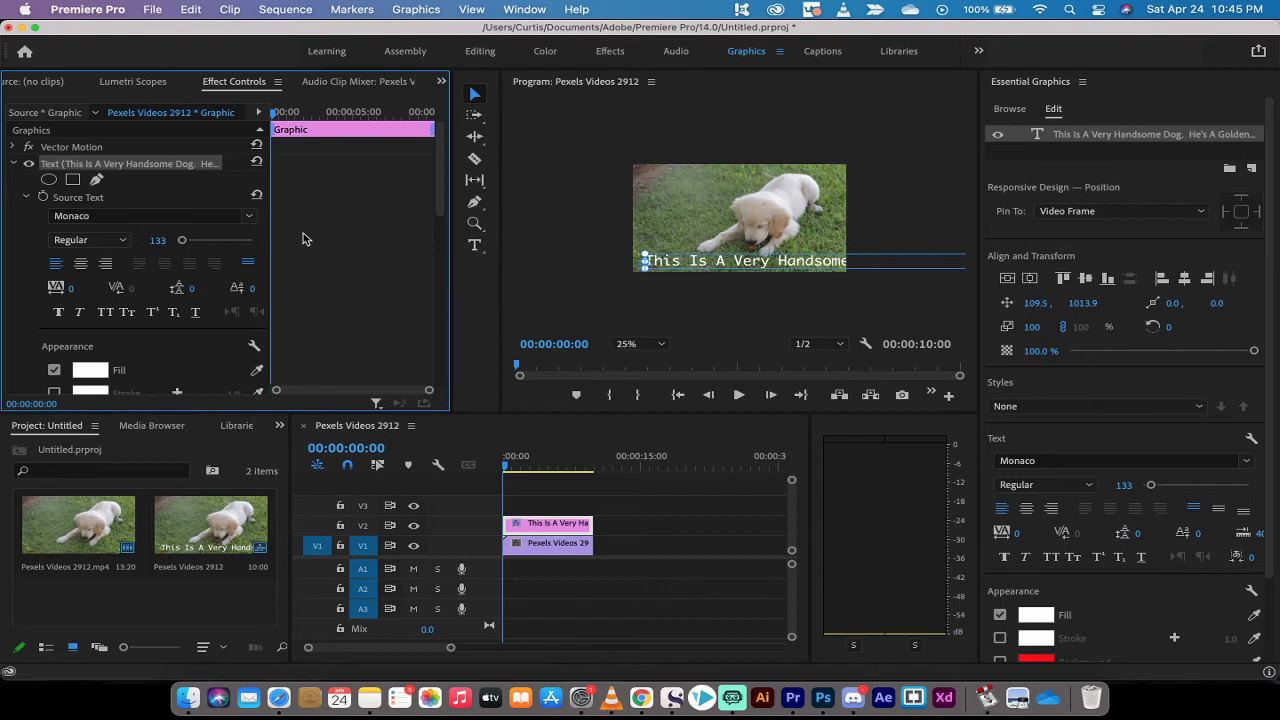
{"action": "left_click_drag", "start_coordinate": [440, 204], "coordinate": [437, 316]}
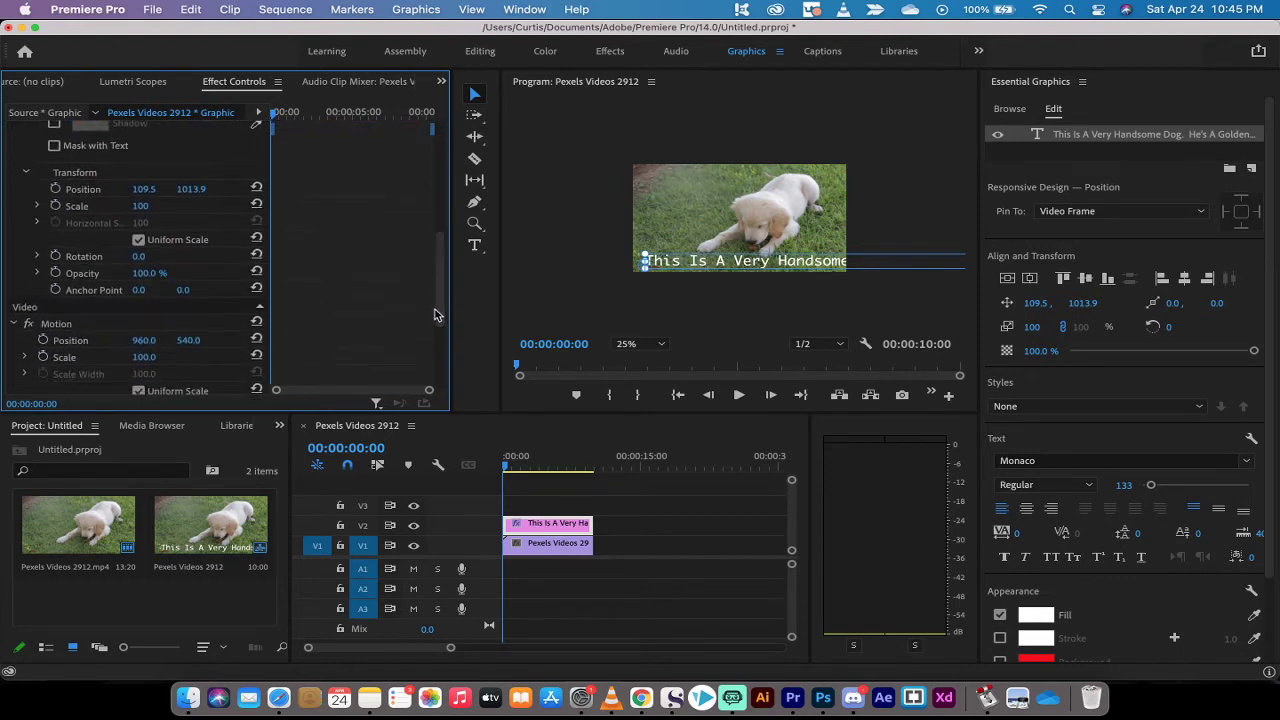
{"action": "left_click", "coordinate": [70, 176]}
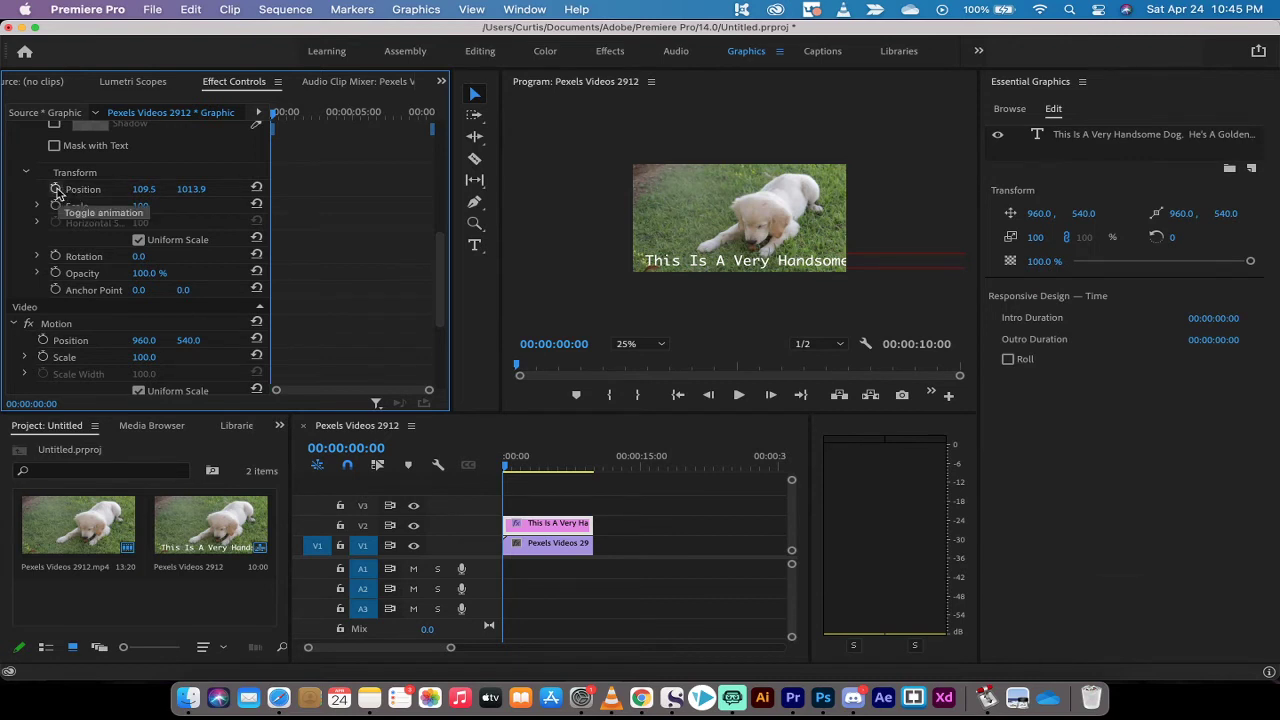
{"action": "left_click", "coordinate": [57, 189]}
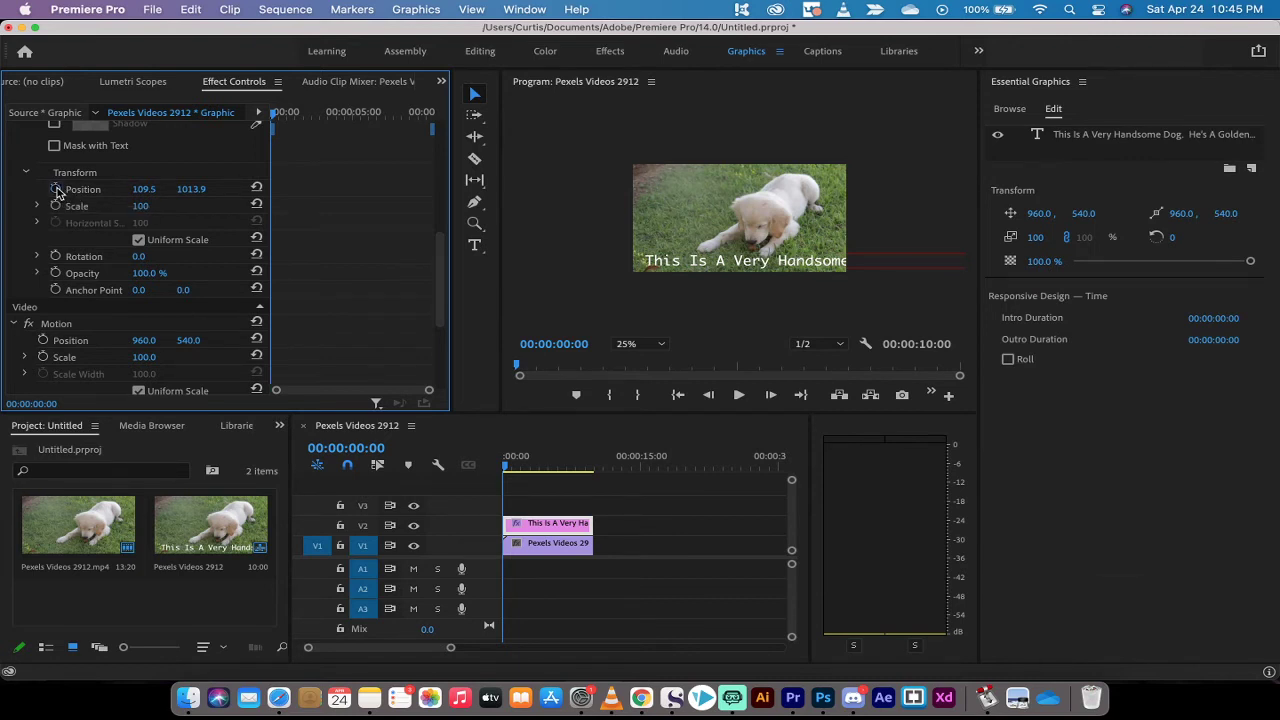
- Drag the caption right to position 1997.4, 1013.9, just beyond the frame's right edge
{"action": "left_click", "coordinate": [716, 263]}
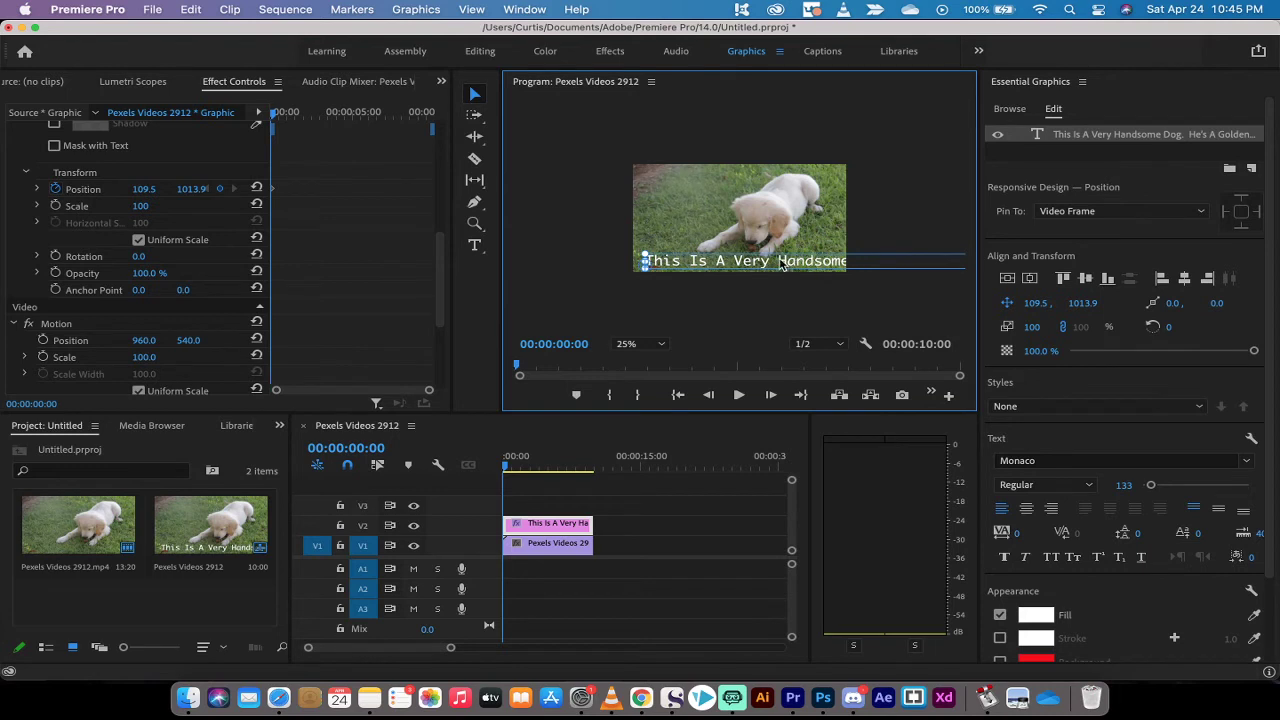
{"action": "left_click_drag", "start_coordinate": [793, 265], "coordinate": [916, 265]}
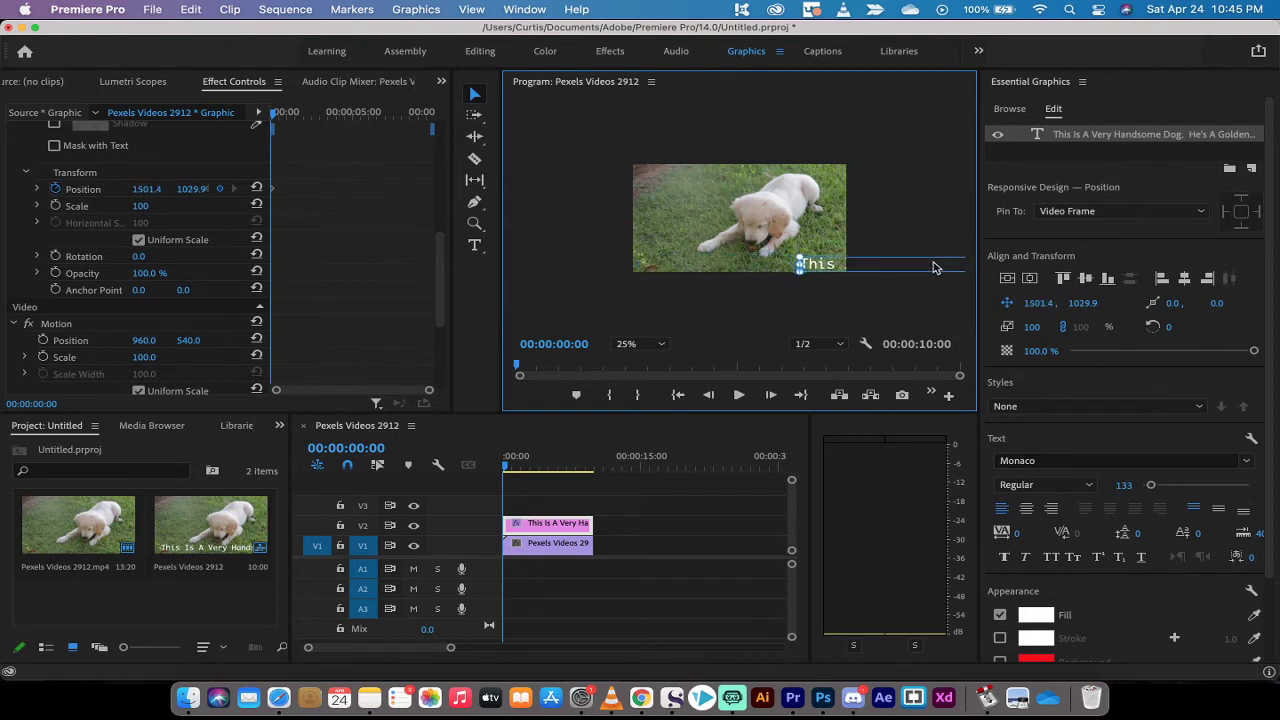
{"action": "left_click_drag", "start_coordinate": [933, 267], "coordinate": [992, 261]}
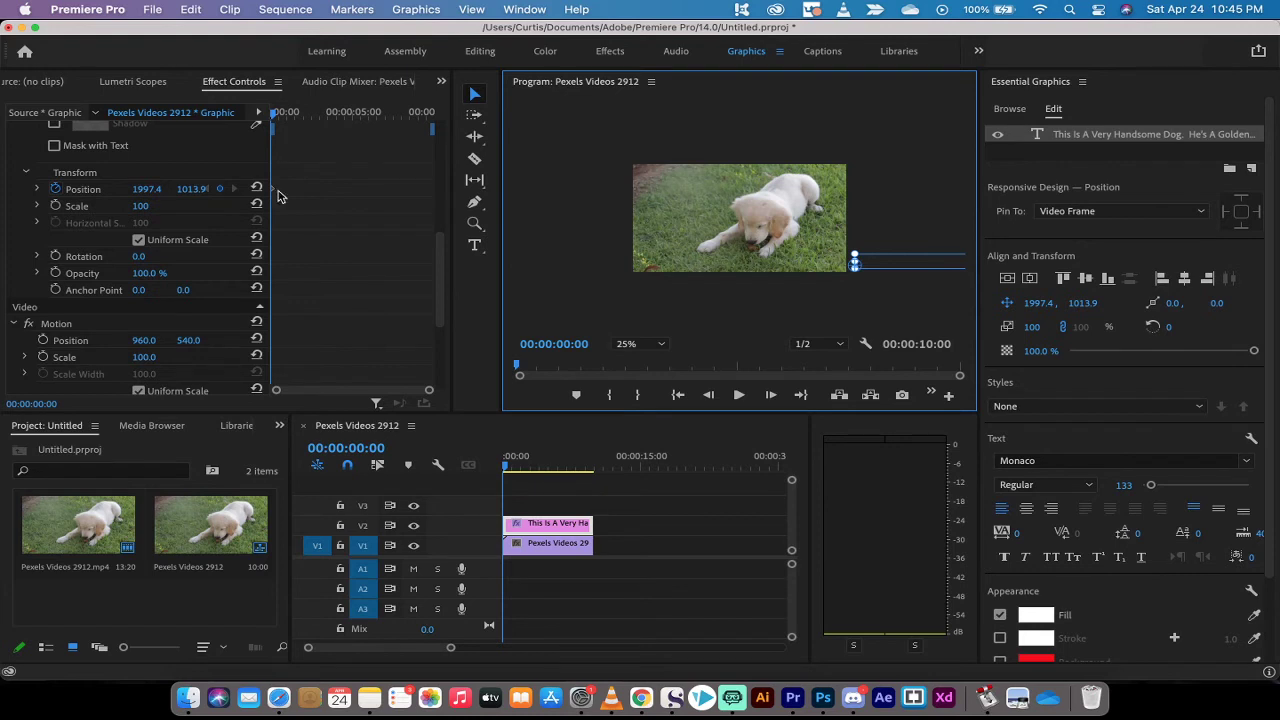
- At 00:00:09:24, drag the caption left to -6658.2, fully past the frame's left edge
{"action": "left_click", "coordinate": [508, 468]}
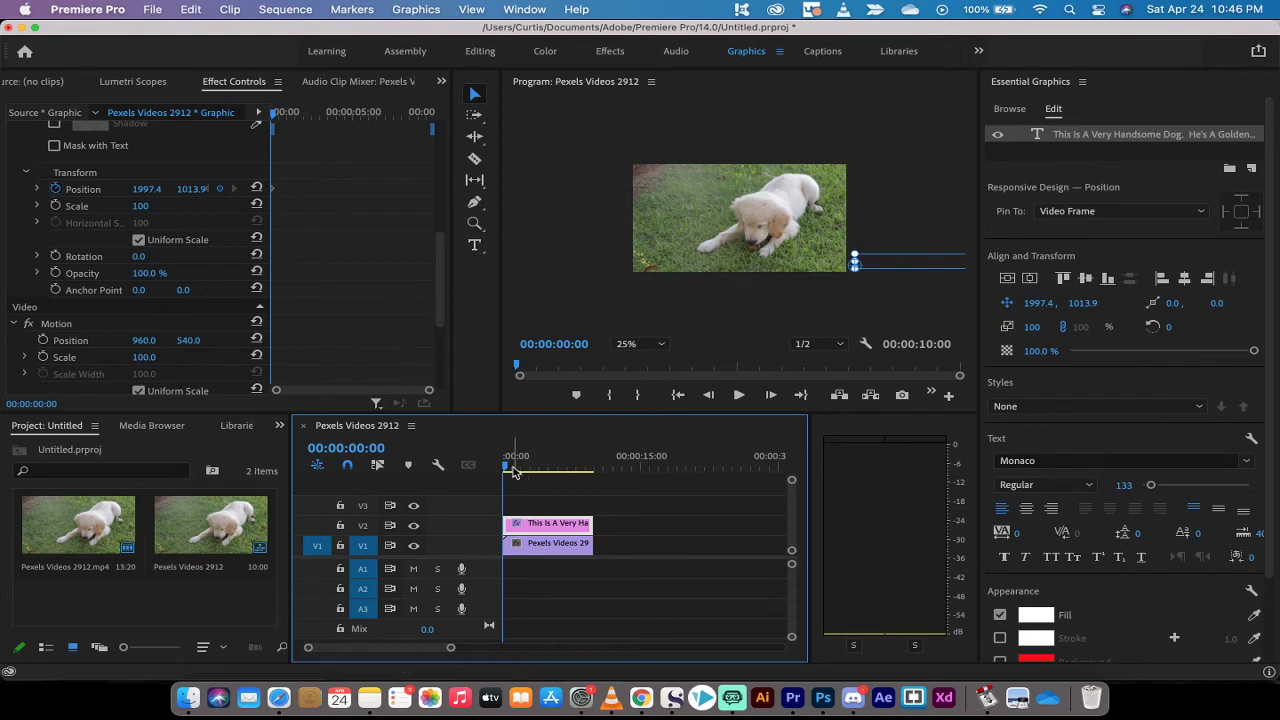
{"action": "left_click_drag", "start_coordinate": [508, 470], "coordinate": [597, 481]}
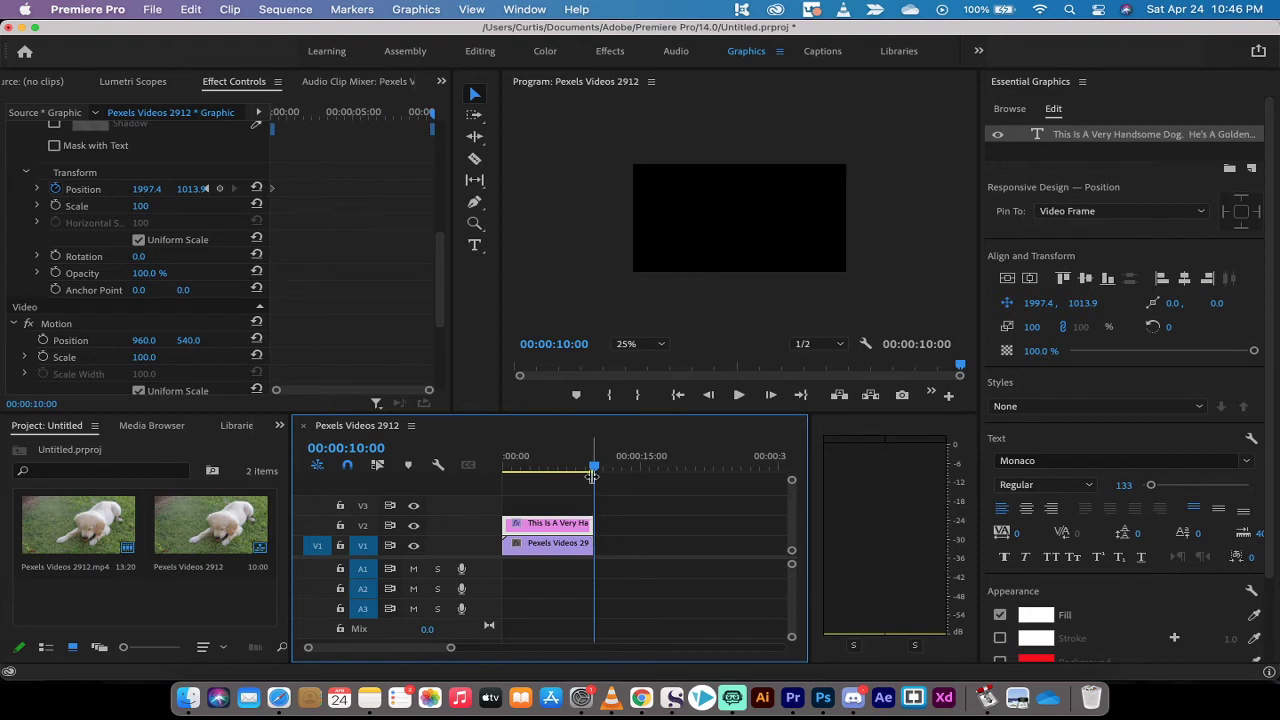
{"action": "key", "text": "Left"}
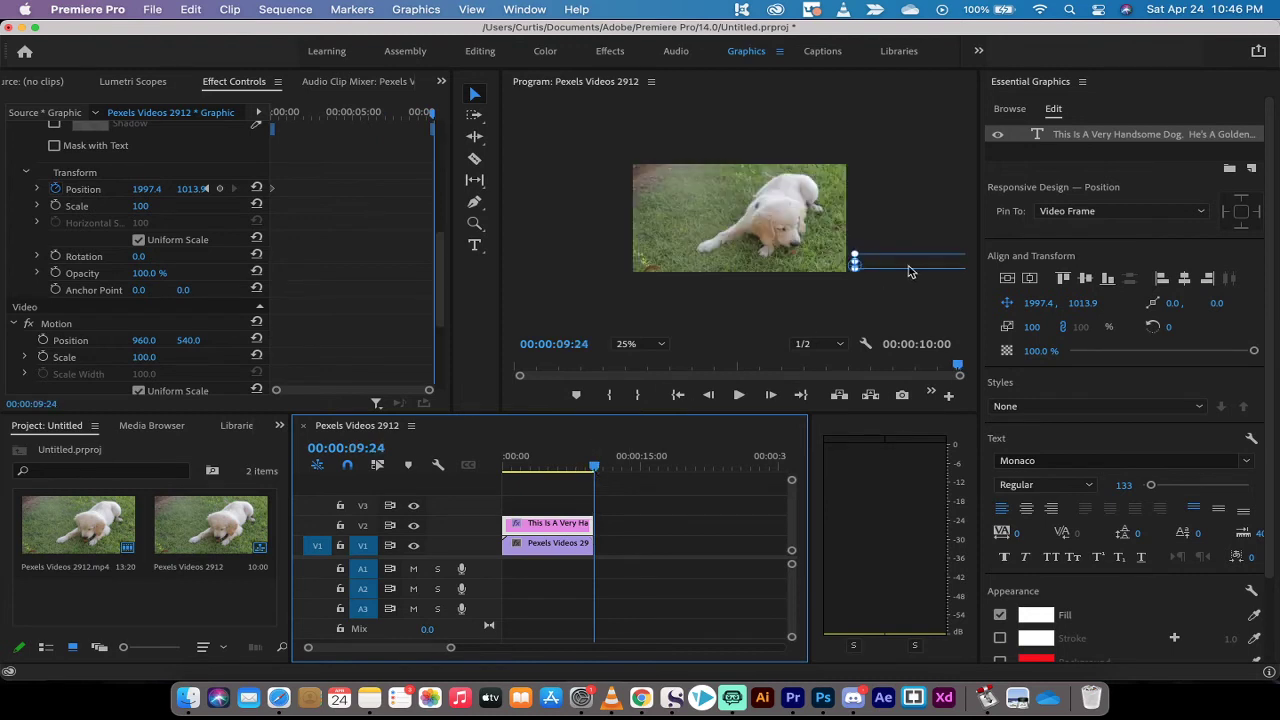
{"action": "left_click_drag", "start_coordinate": [909, 266], "coordinate": [31, 323]}
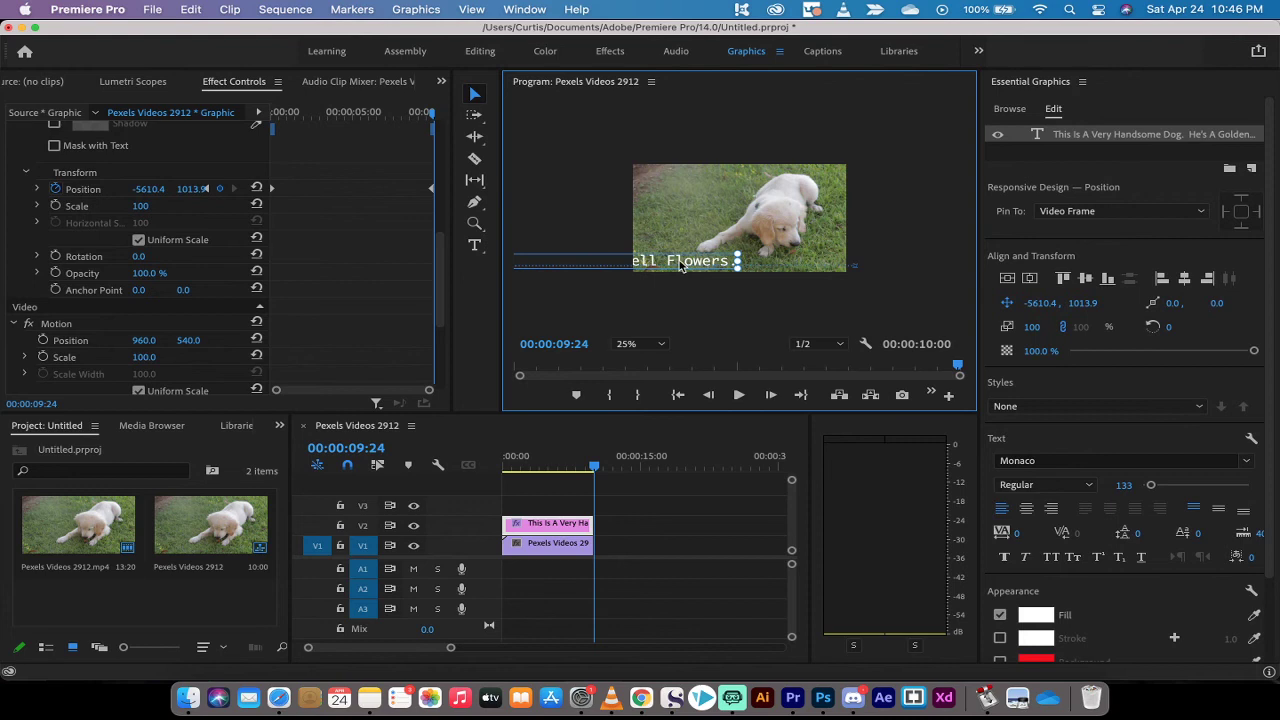
{"action": "left_click_drag", "start_coordinate": [690, 263], "coordinate": [574, 265]}
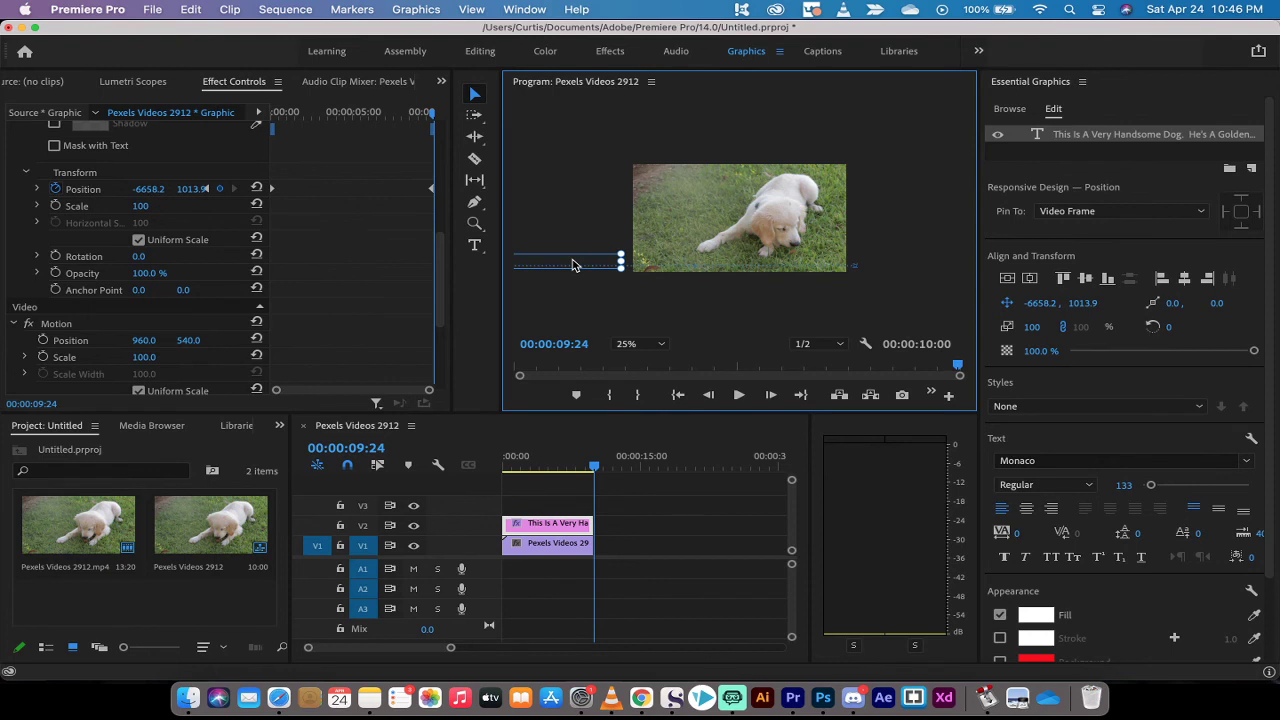
{"action": "left_click_drag", "start_coordinate": [598, 470], "coordinate": [478, 463]}
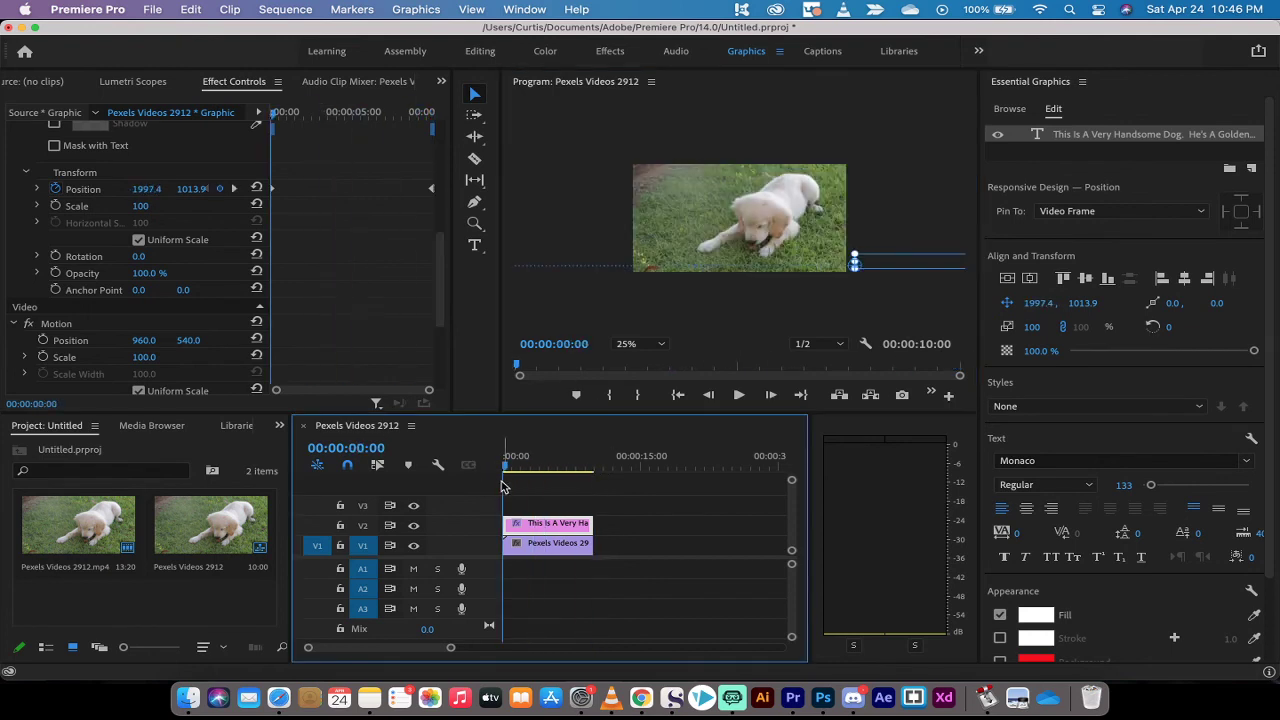
- Reset the Program monitor zoom to Fit and play back the right-to-left caption crawl
{"action": "left_click", "coordinate": [535, 305]}
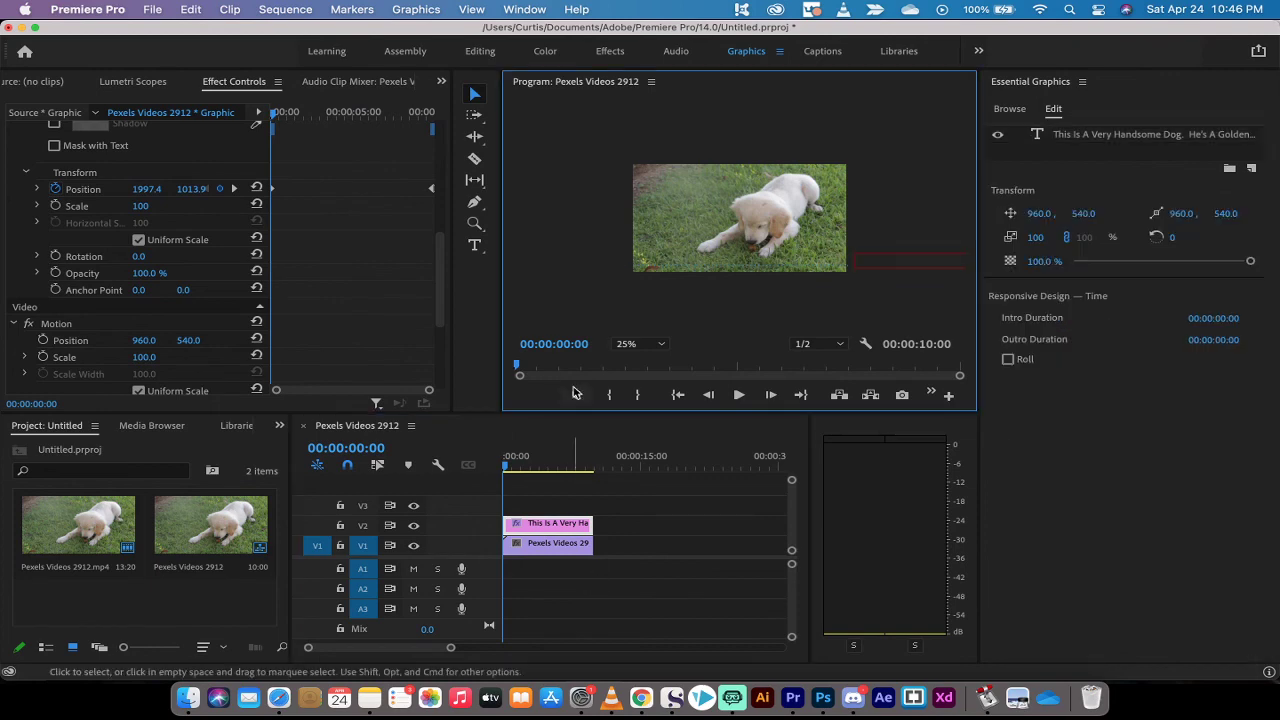
{"action": "left_click", "coordinate": [645, 344]}
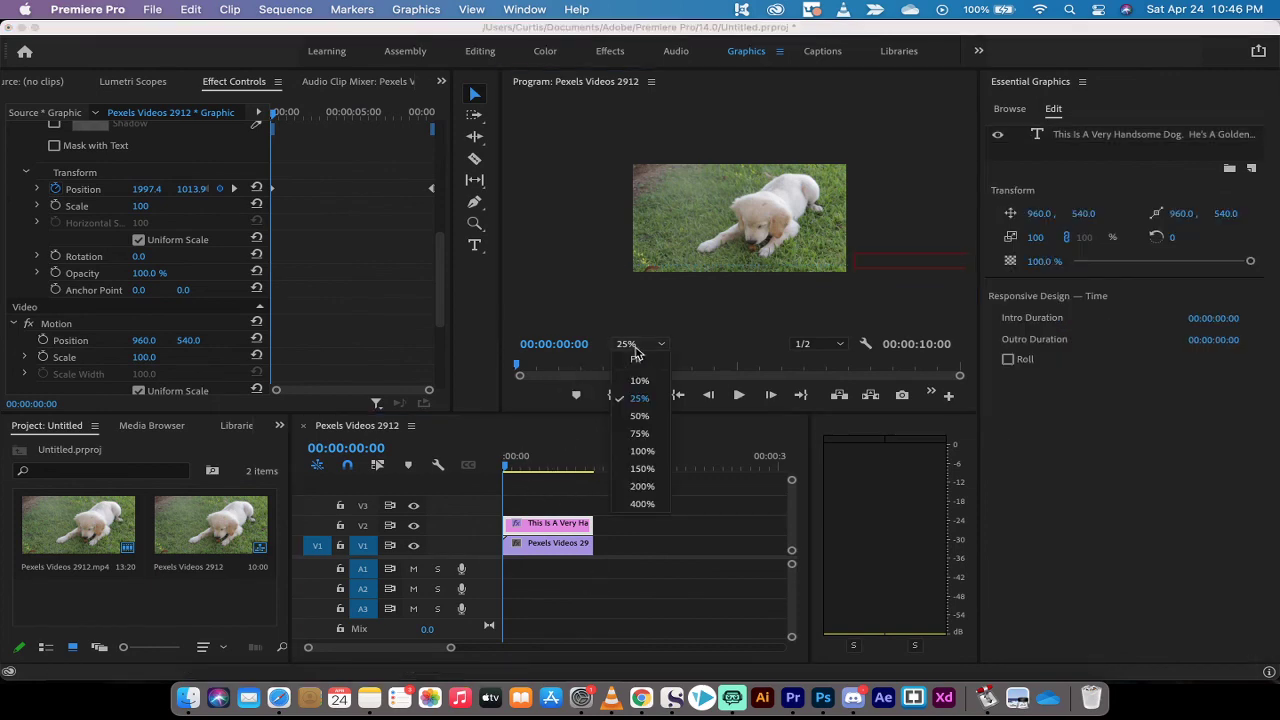
{"action": "left_click", "coordinate": [638, 362]}
{"action": "key", "text": "space"}
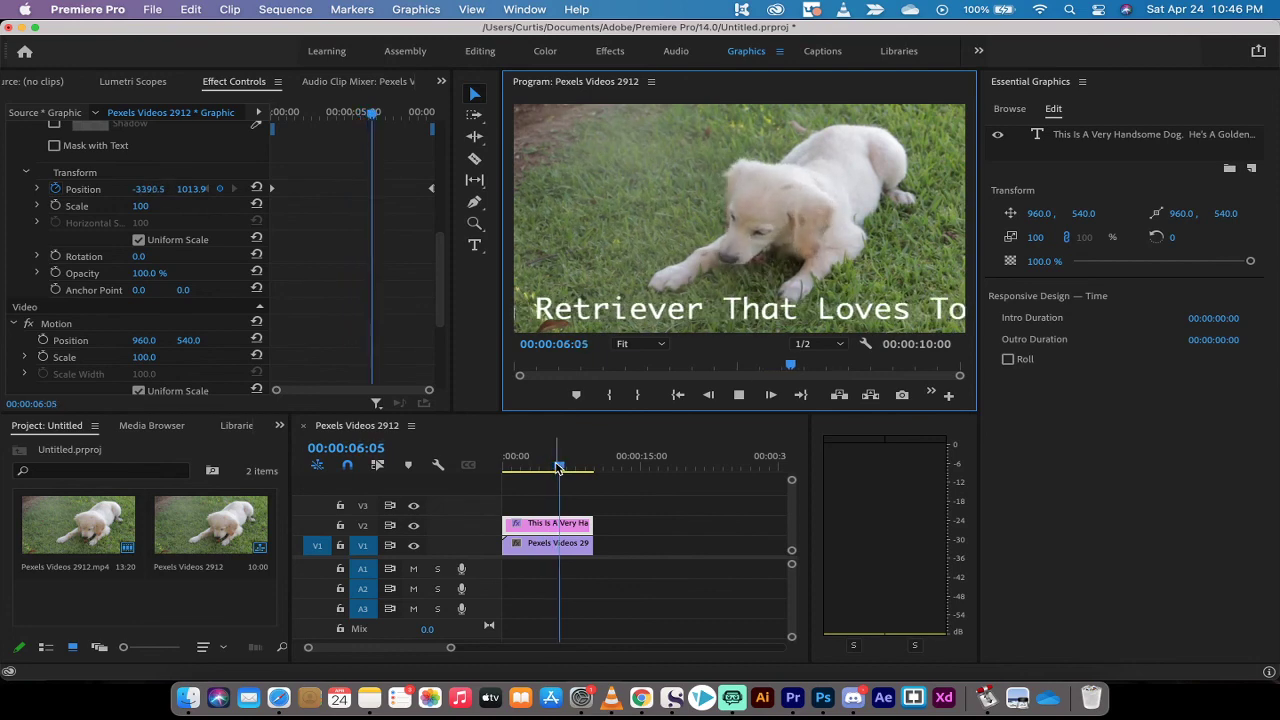
{"action": "left_click_drag", "start_coordinate": [557, 466], "coordinate": [487, 465]}
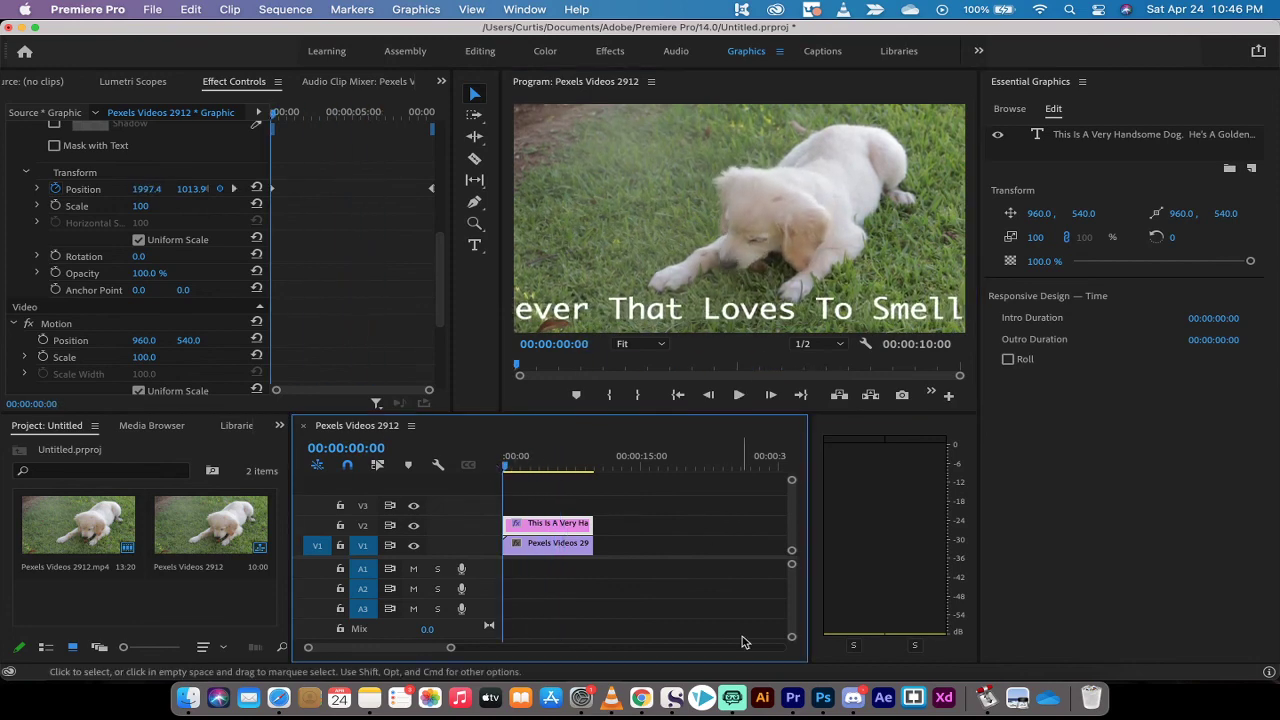